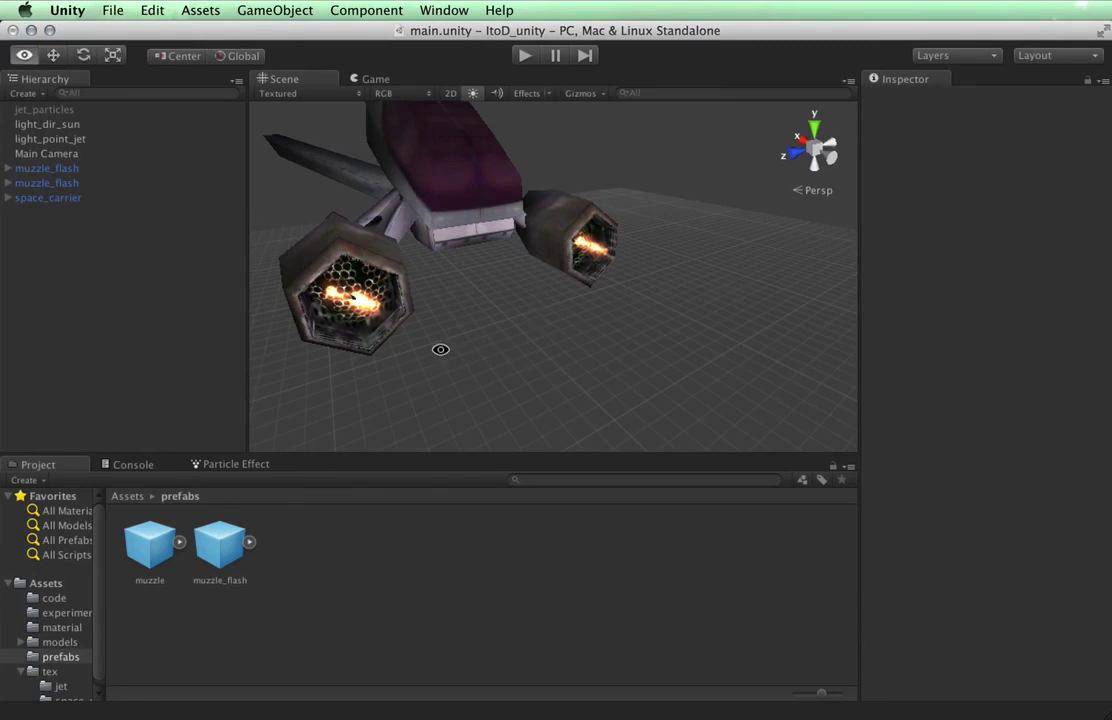
Orbit the Scene view to see the carrier side-on, switch to the Move tool and select jet_particles.
left_click_drag(442, 347, 782, 329, "alt")
scroll(782, 329, "down", 5)
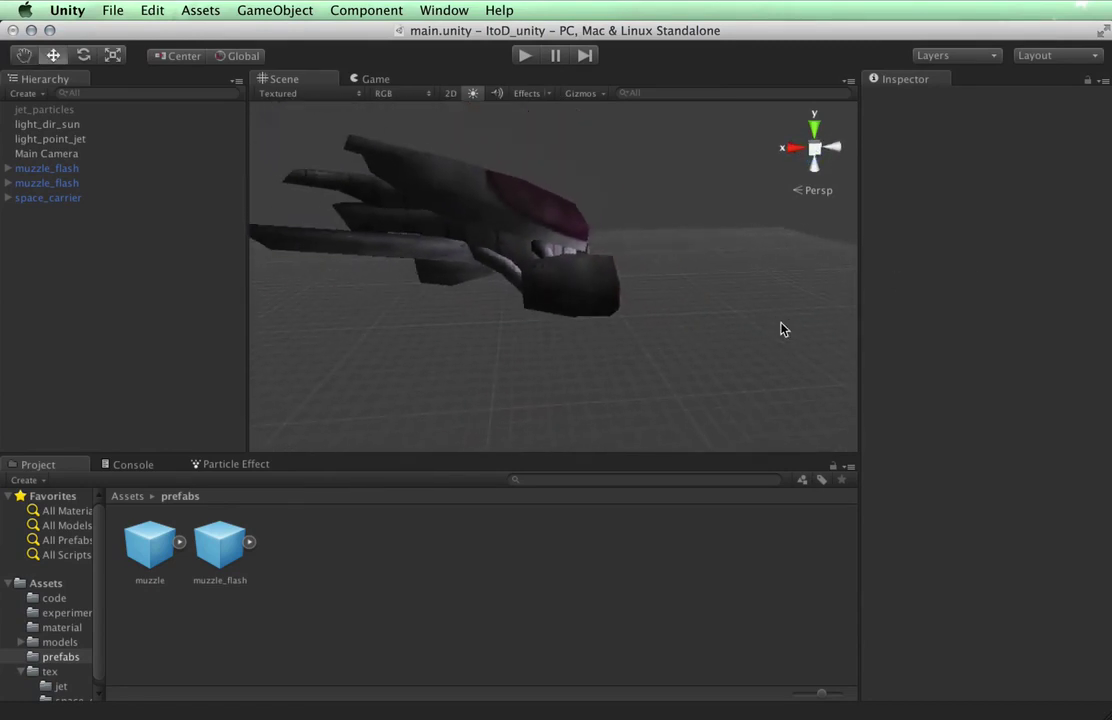
left_click_drag(323, 335, 479, 332, "alt")
key("w")
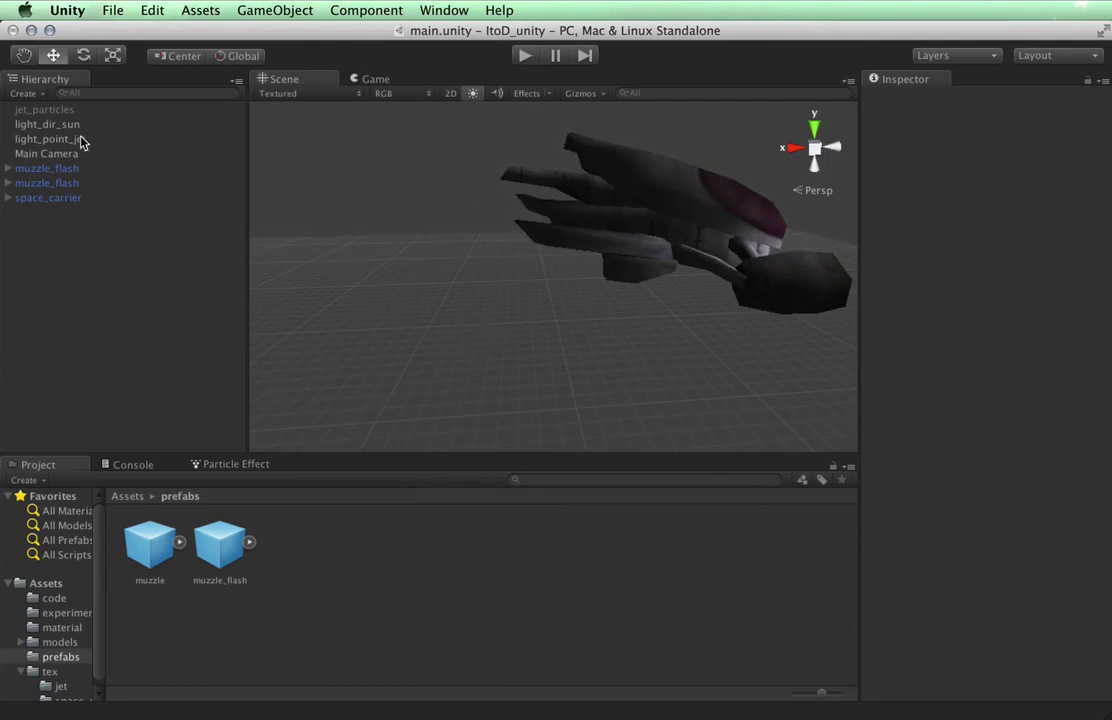
left_click(57, 111)
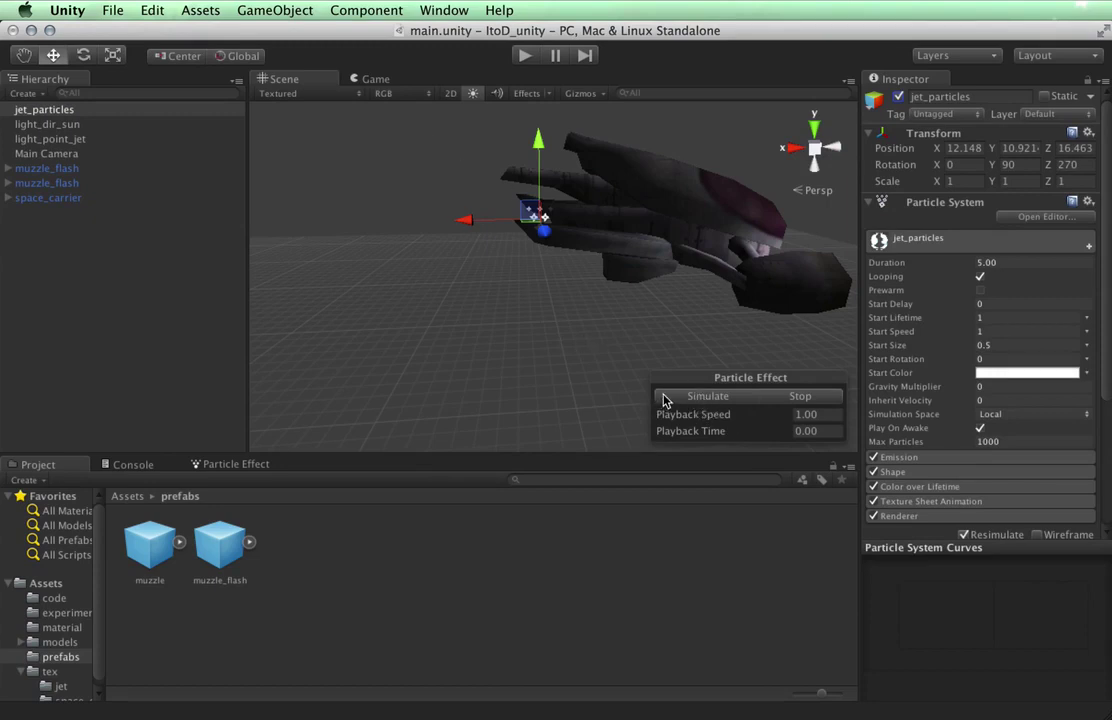
Simulate jet_particles, then expand space_carrier, simulate smoke and add jet_particles to the selection.
left_click(708, 396)
scroll(390, 310, "up", 3)
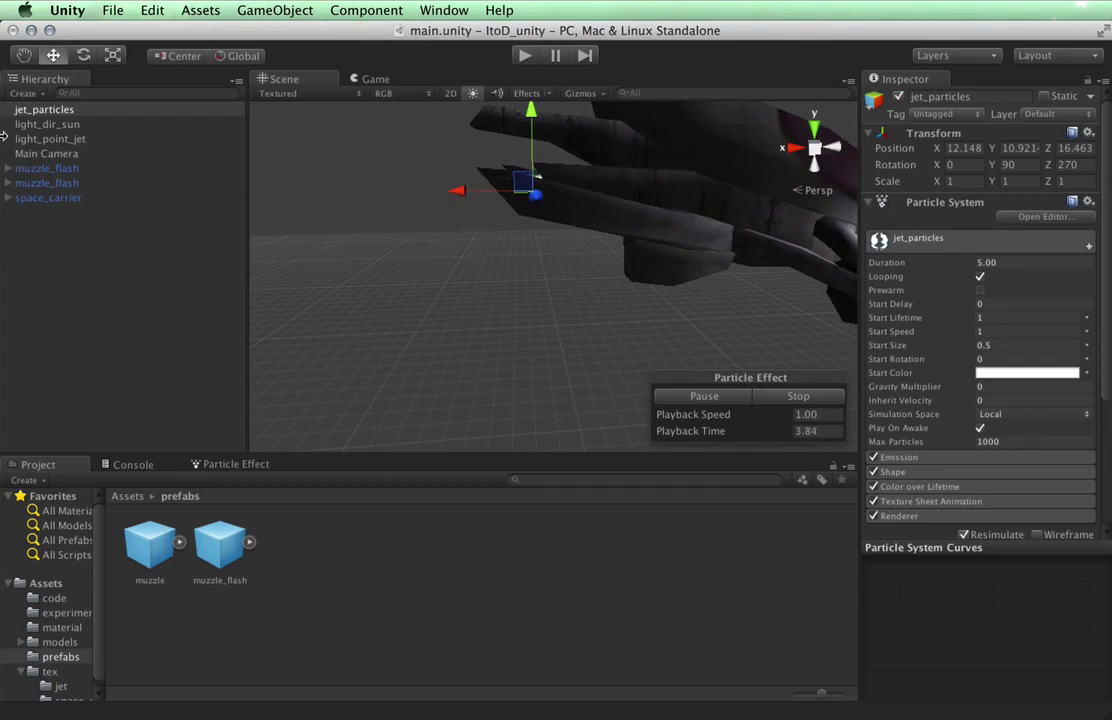
left_click(7, 198)
left_click(63, 214)
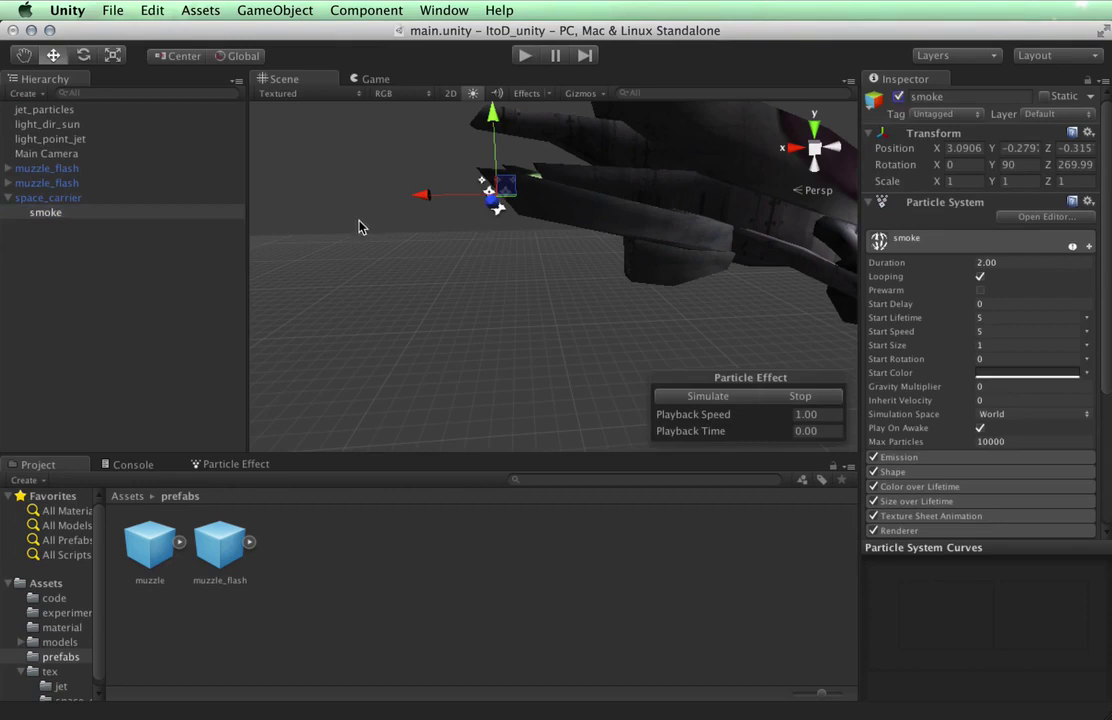
left_click(709, 397)
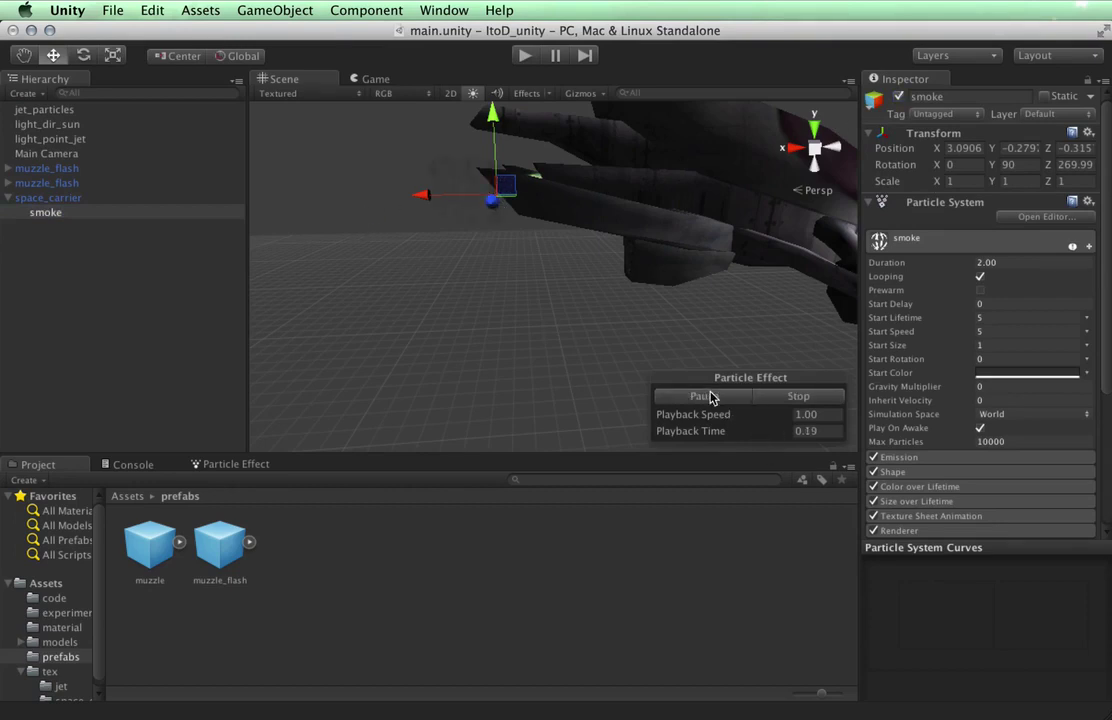
left_click(58, 112, "super")
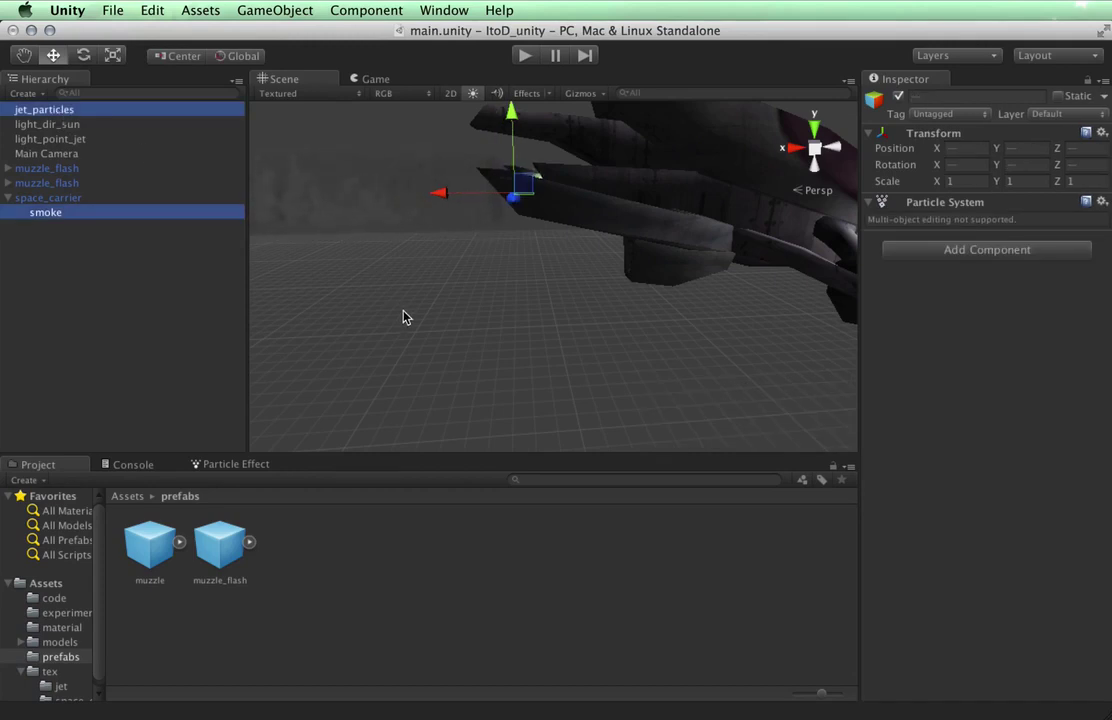
Drag the smoke emitter along X and slightly down to the exhaust, about X 2.5076, Y -0.408.
left_click_drag(405, 315, 475, 374, "alt")
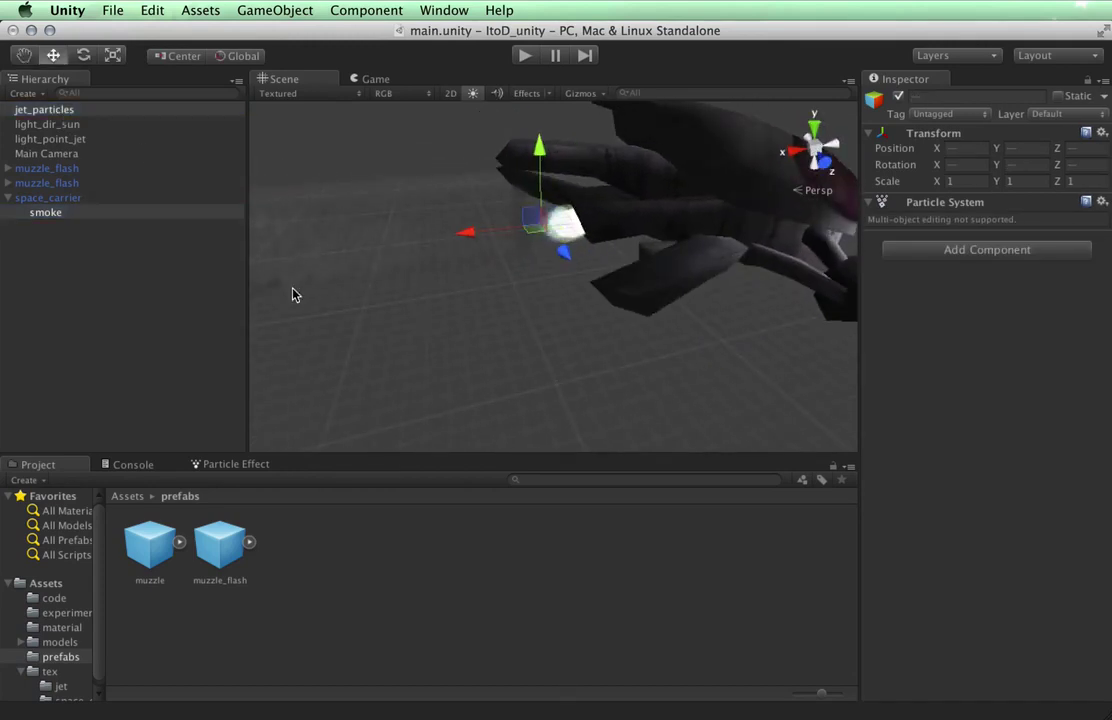
left_click(38, 214)
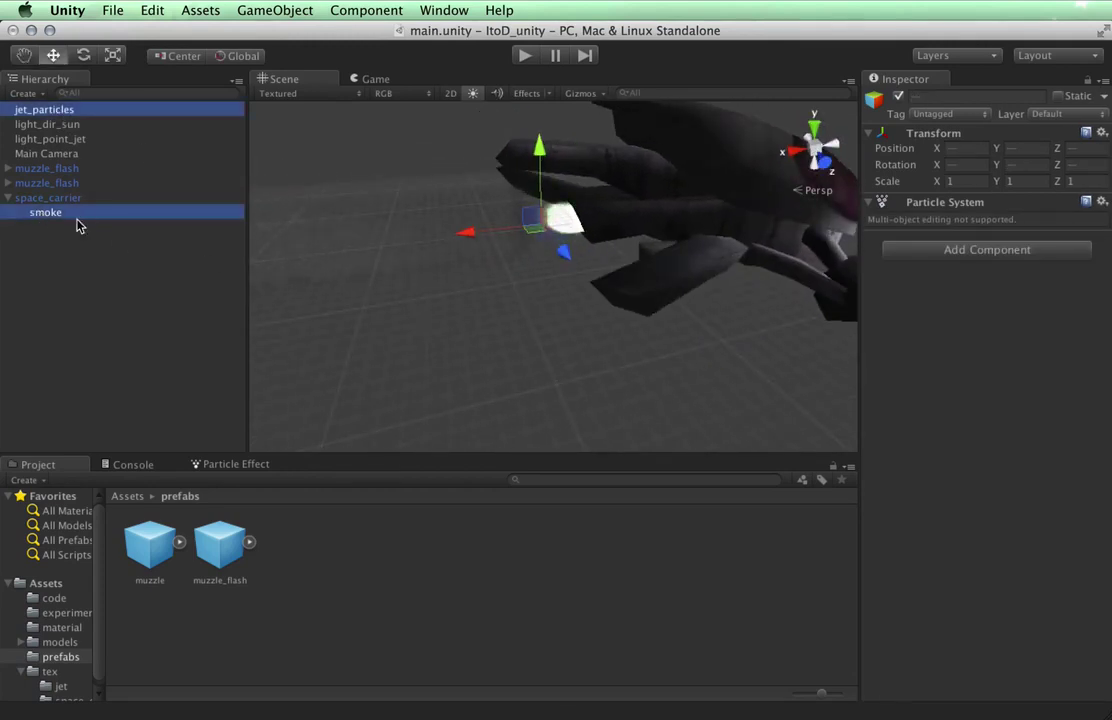
left_click(67, 215)
left_click_drag(448, 232, 502, 220)
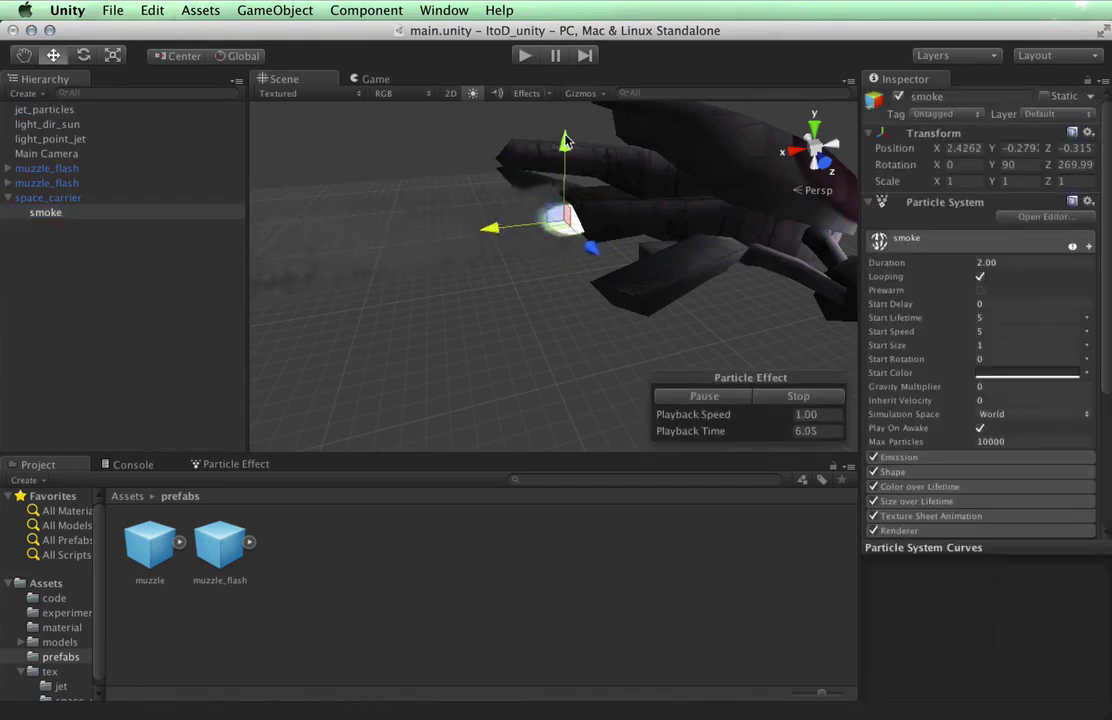
left_click_drag(565, 140, 565, 149)
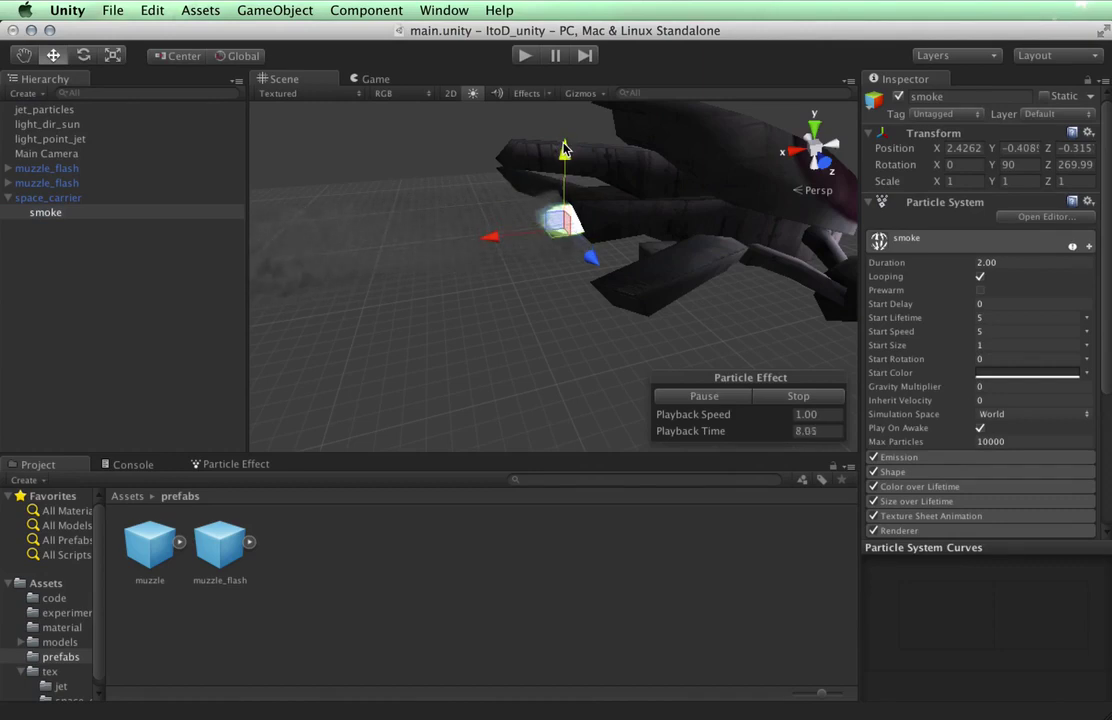
left_click_drag(497, 241, 489, 241)
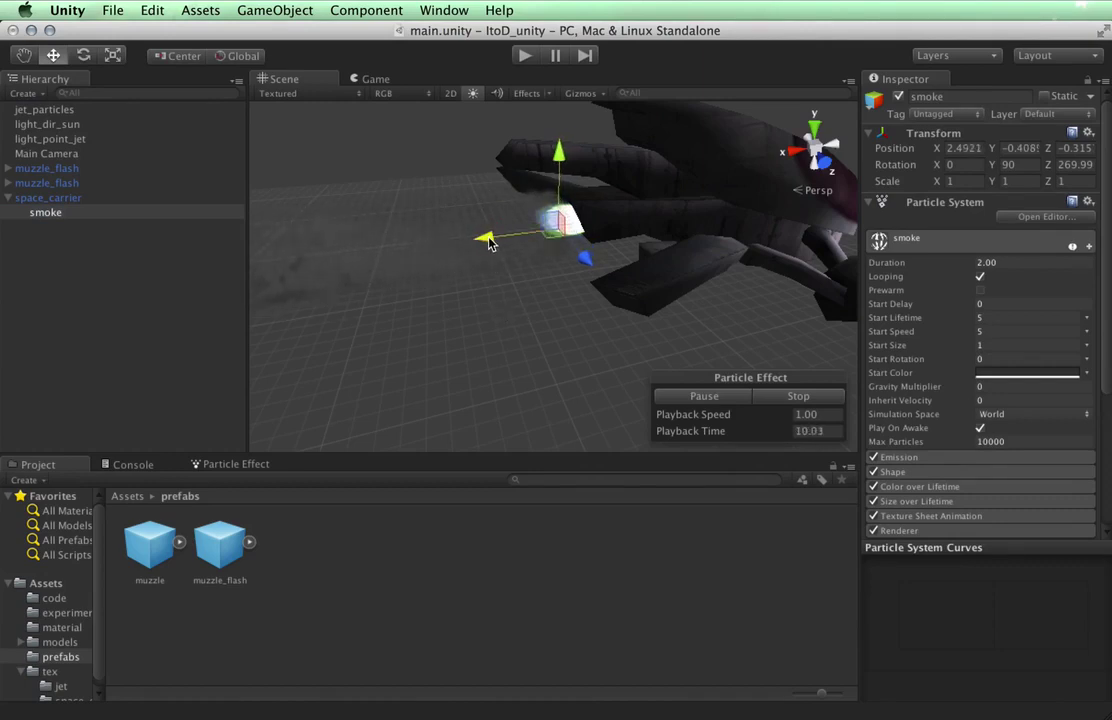
mouse_move(537, 399)
left_mouse_down("alt")
mouse_move(591, 397)
mouse_move(663, 434)
mouse_move(519, 409)
left_mouse_up("alt")
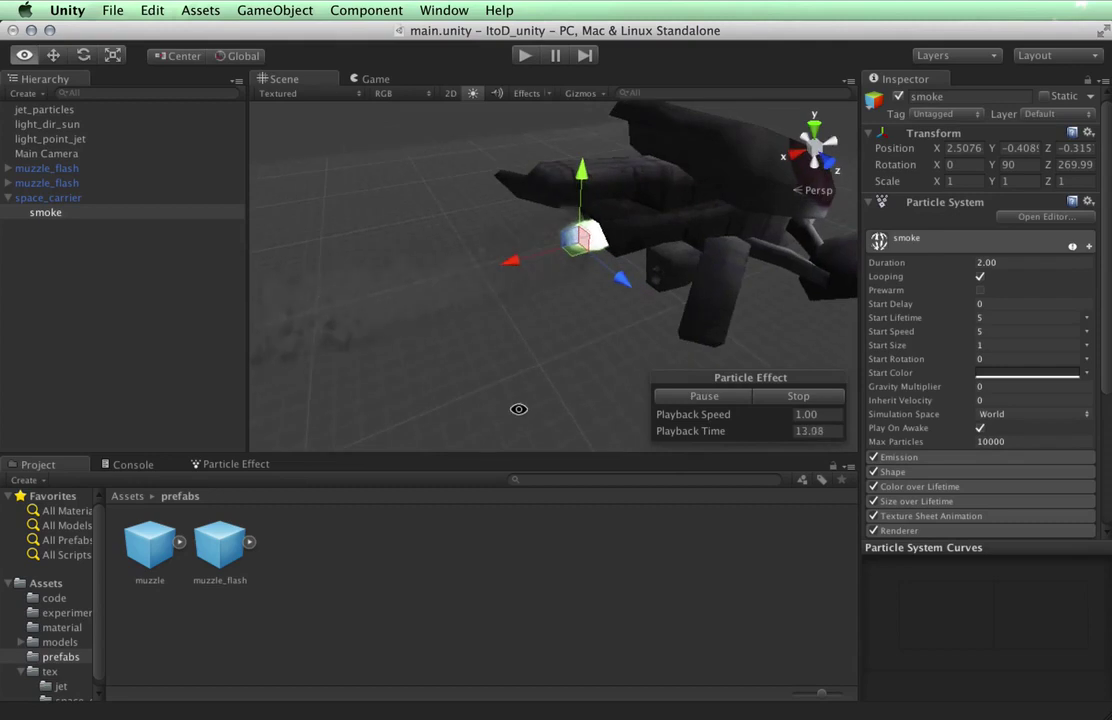
Select smoke together with jet_particles and orbit to view them from behind the ship.
left_click(53, 123, "super")
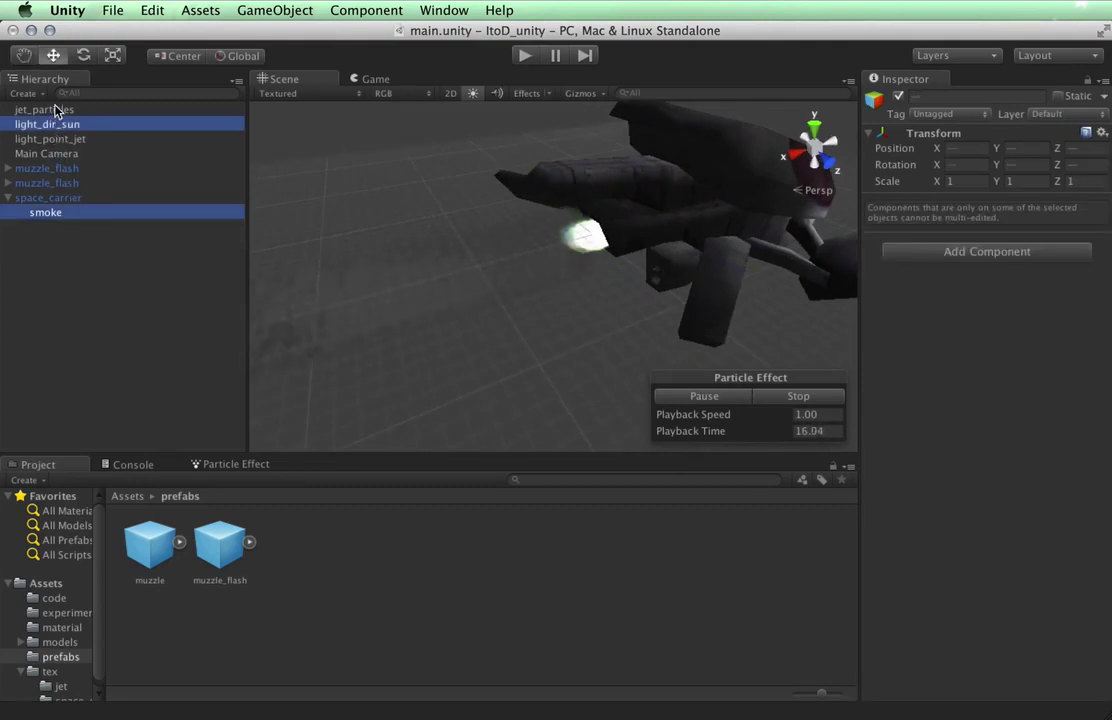
left_click(48, 110)
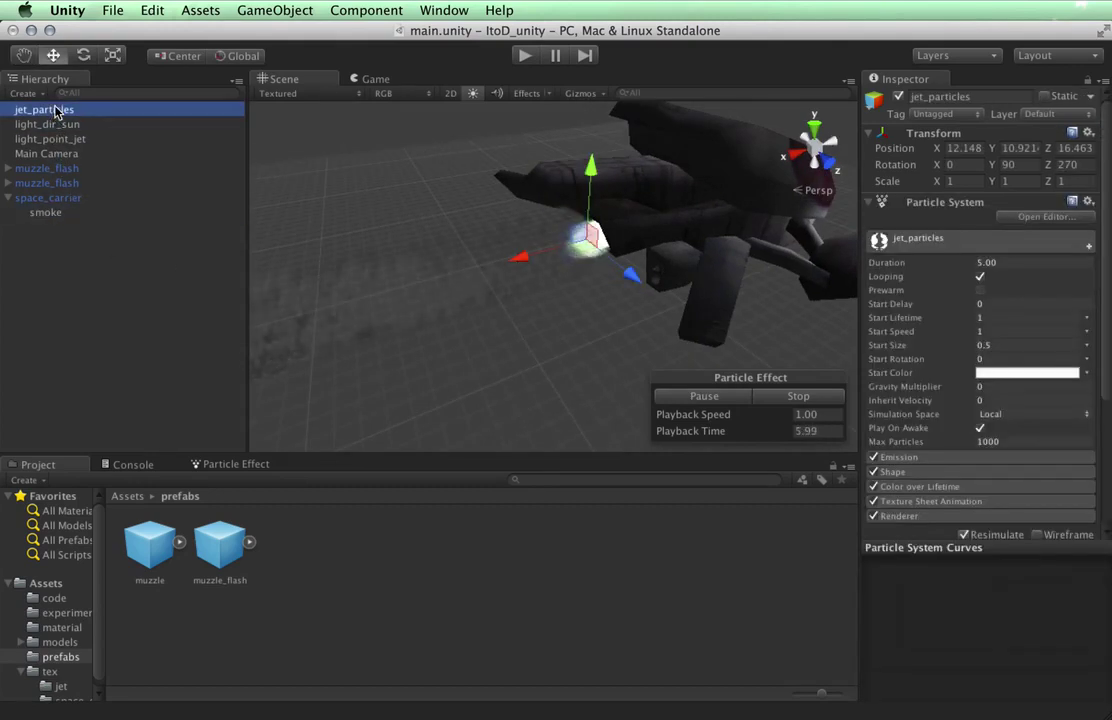
left_click(60, 213)
left_click(50, 110, "super")
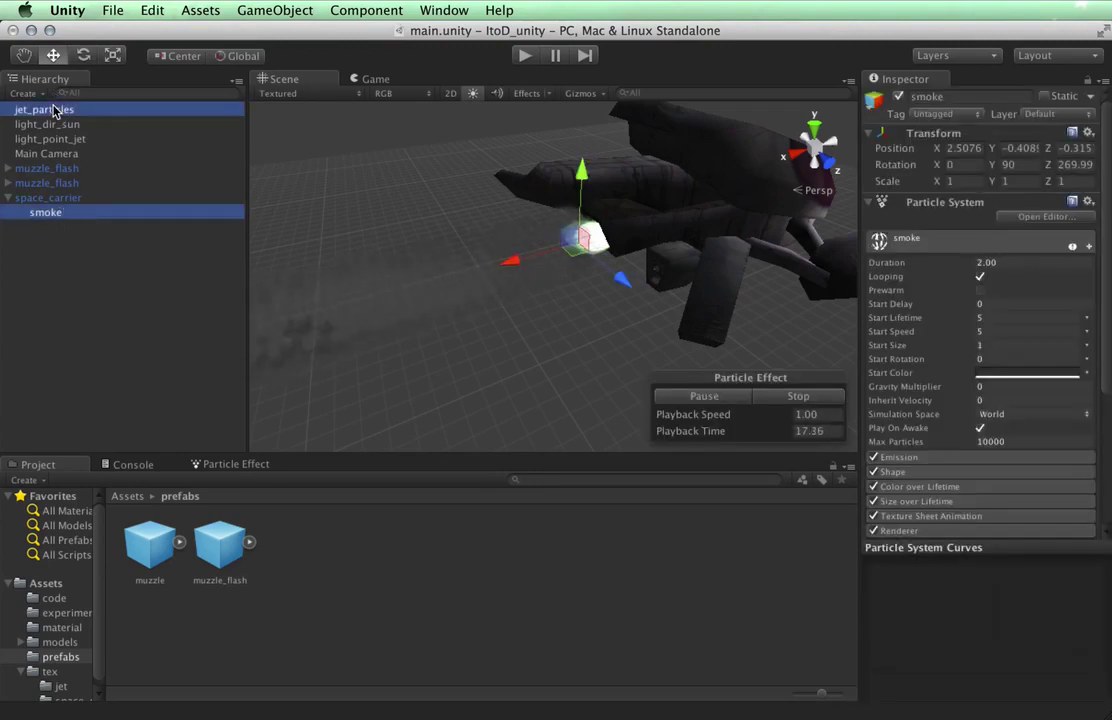
left_click_drag(389, 253, 296, 205, "alt")
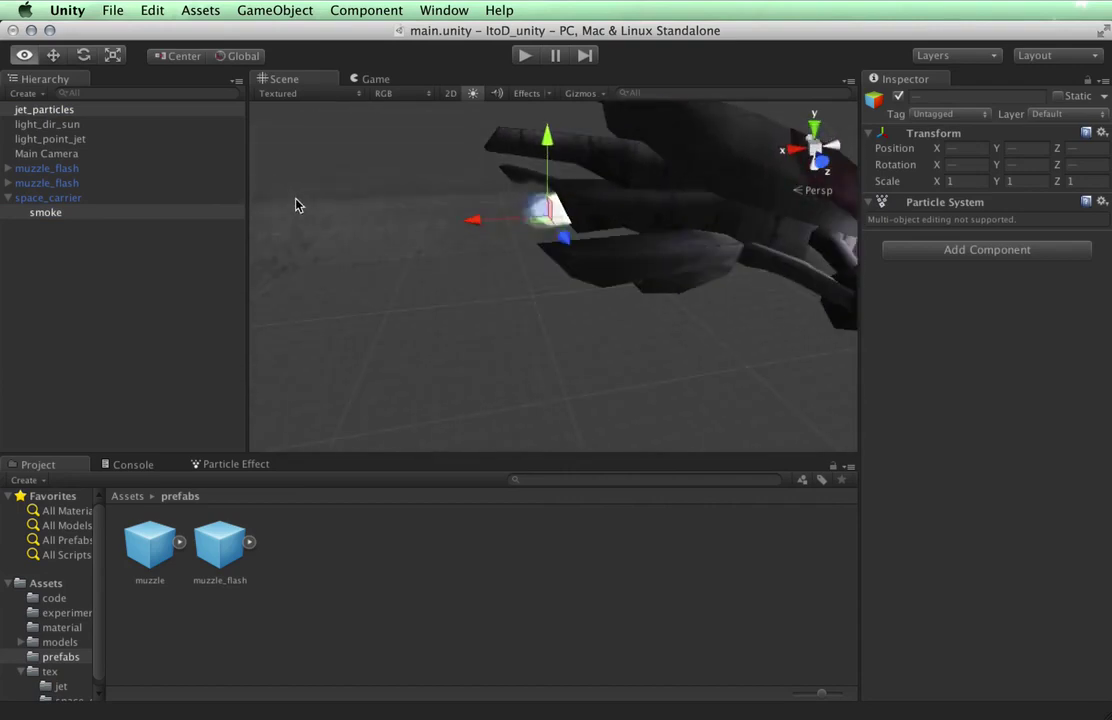
Run the scene in Play mode in the Game view, then dock the Game view beside the Scene view.
left_click(372, 79)
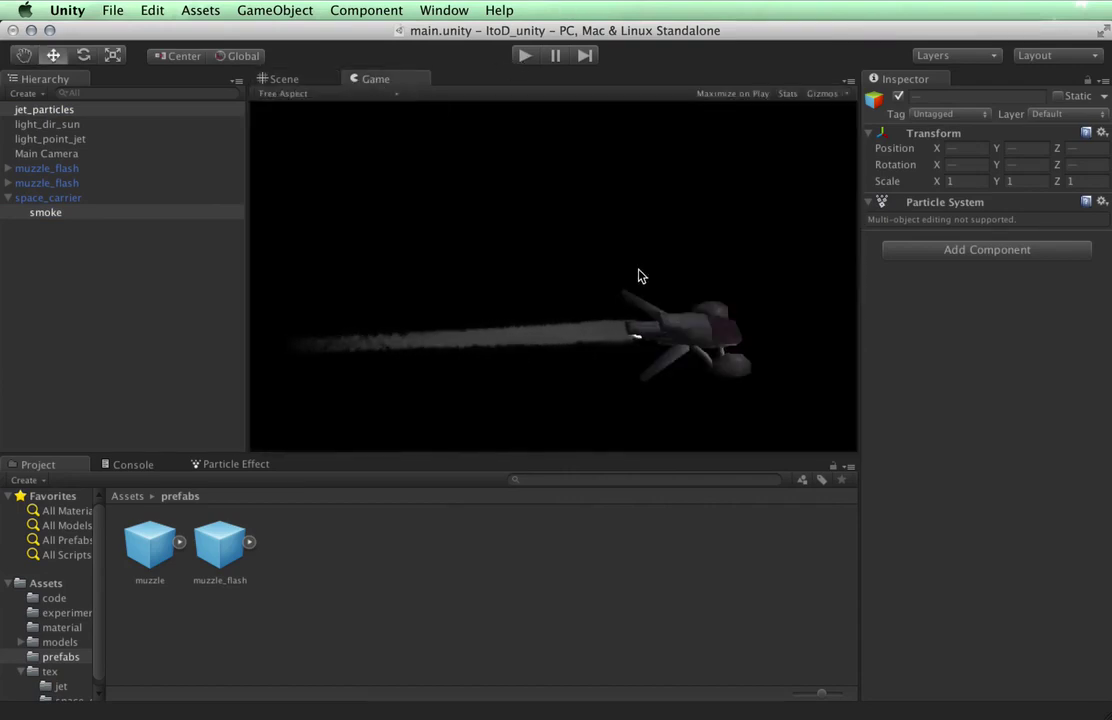
left_click(525, 56)
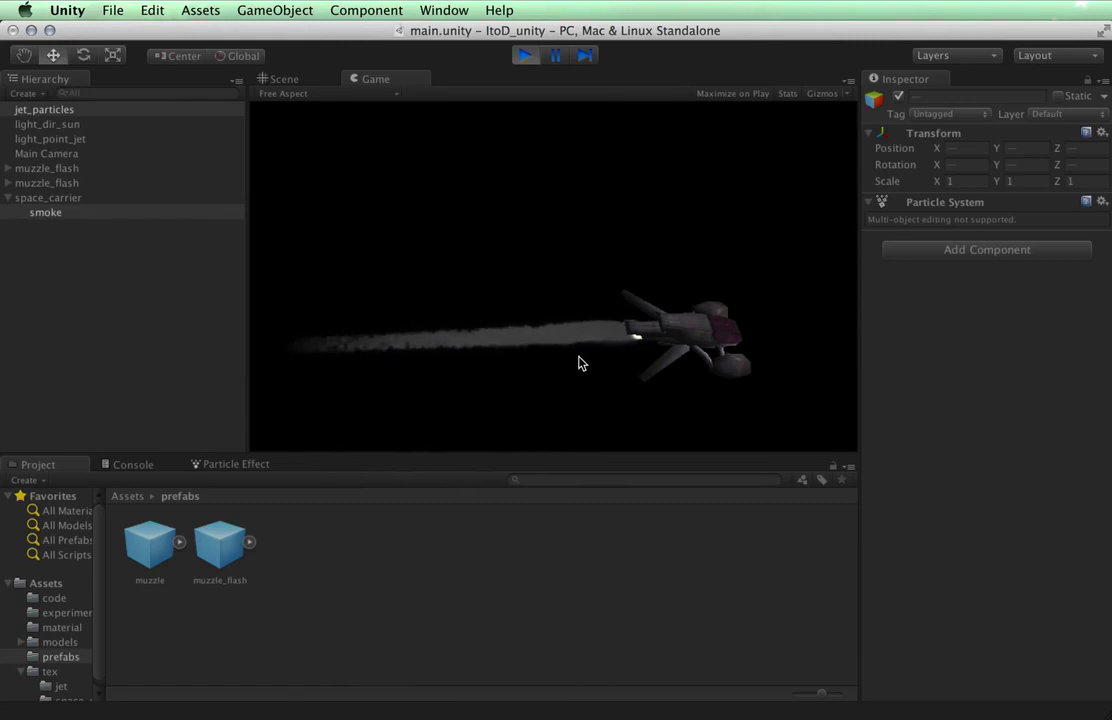
left_click_drag(357, 79, 724, 335)
left_click_drag(658, 362, 392, 333)
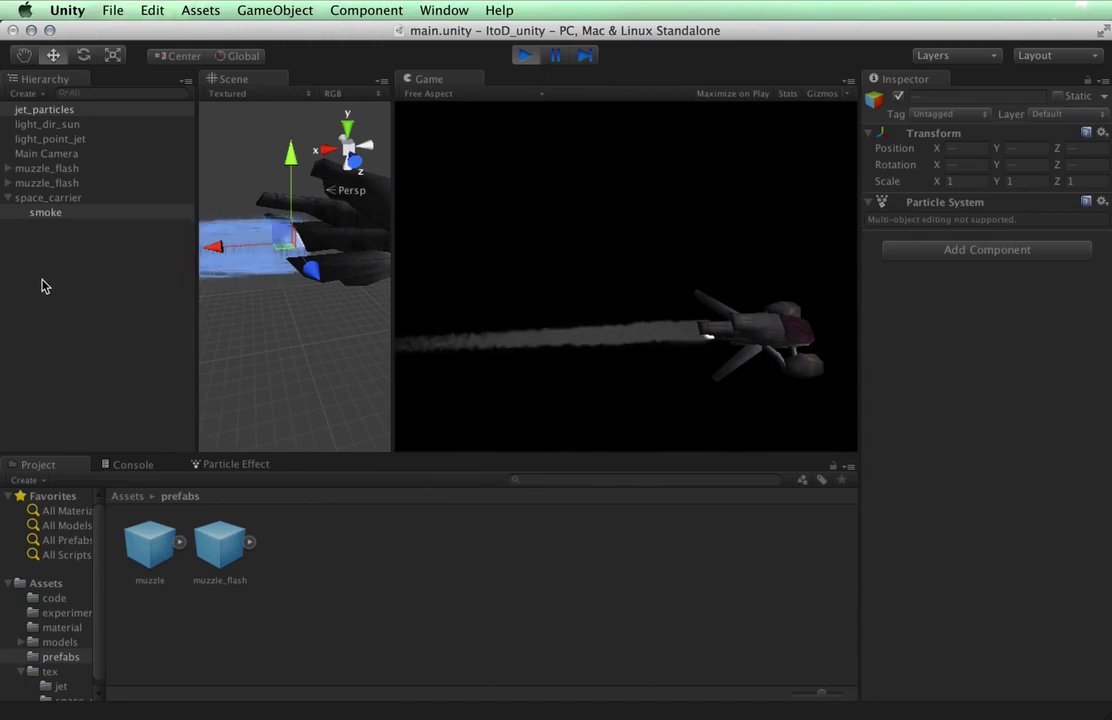
Select smoke, expand its Renderer module showing smoke_plume, and click the Sorting Fudge field at 0.
left_click(62, 253)
left_click(53, 214)
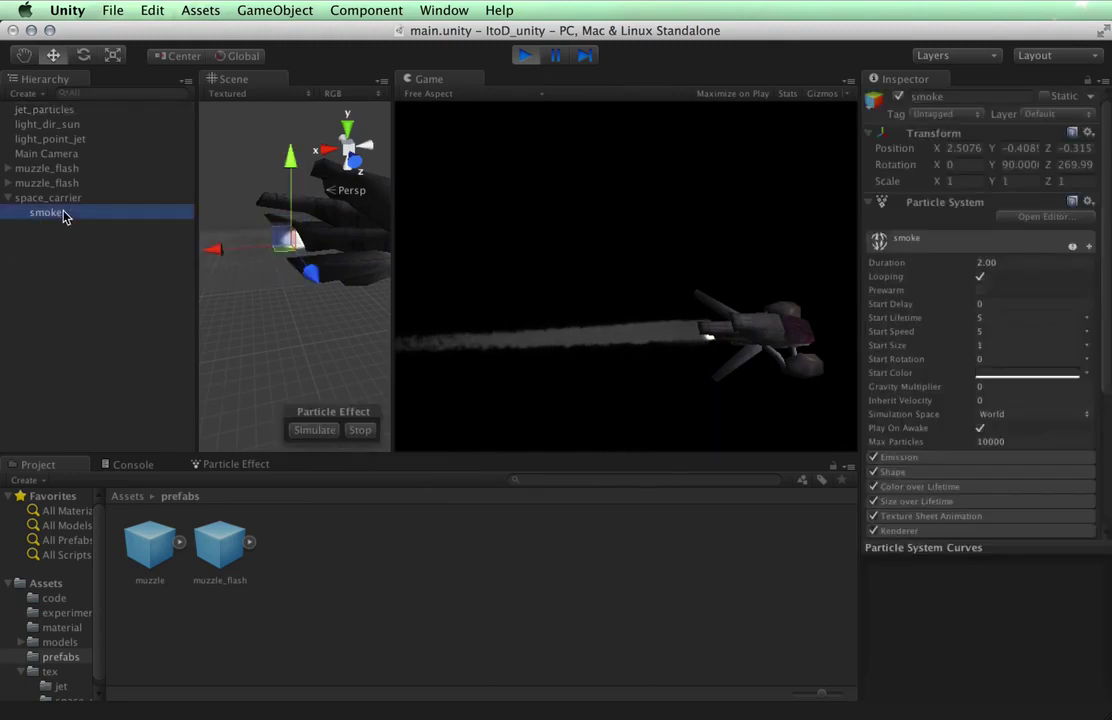
scroll(953, 365, "down", 5)
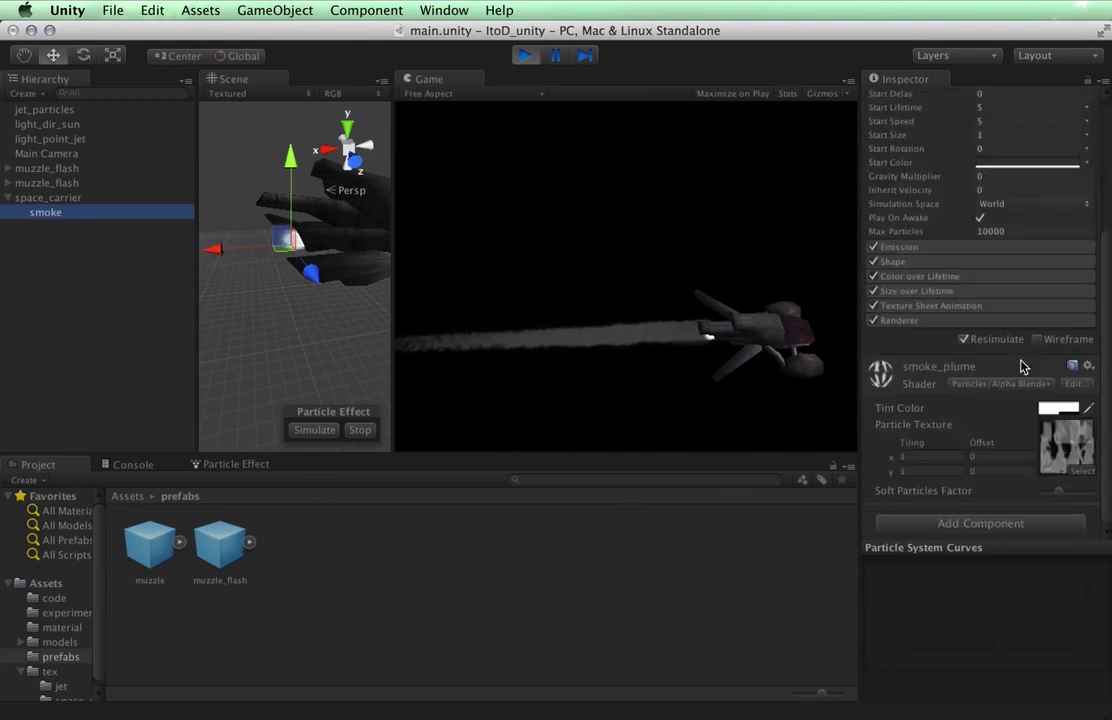
left_click(913, 322)
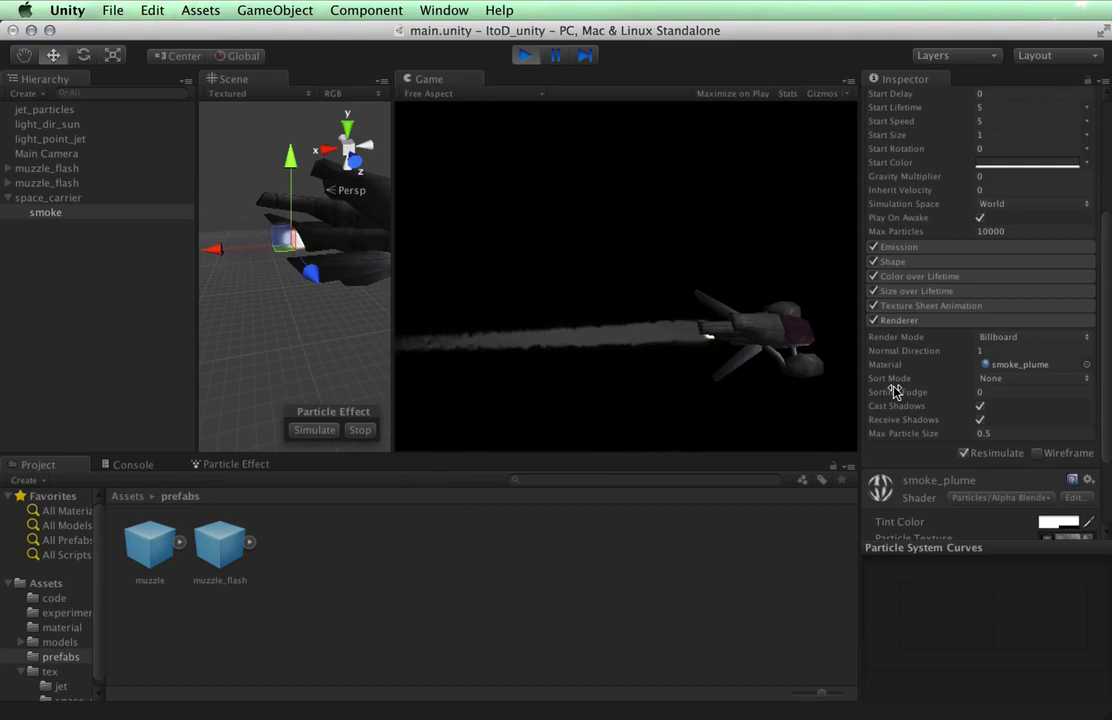
left_click(990, 391)
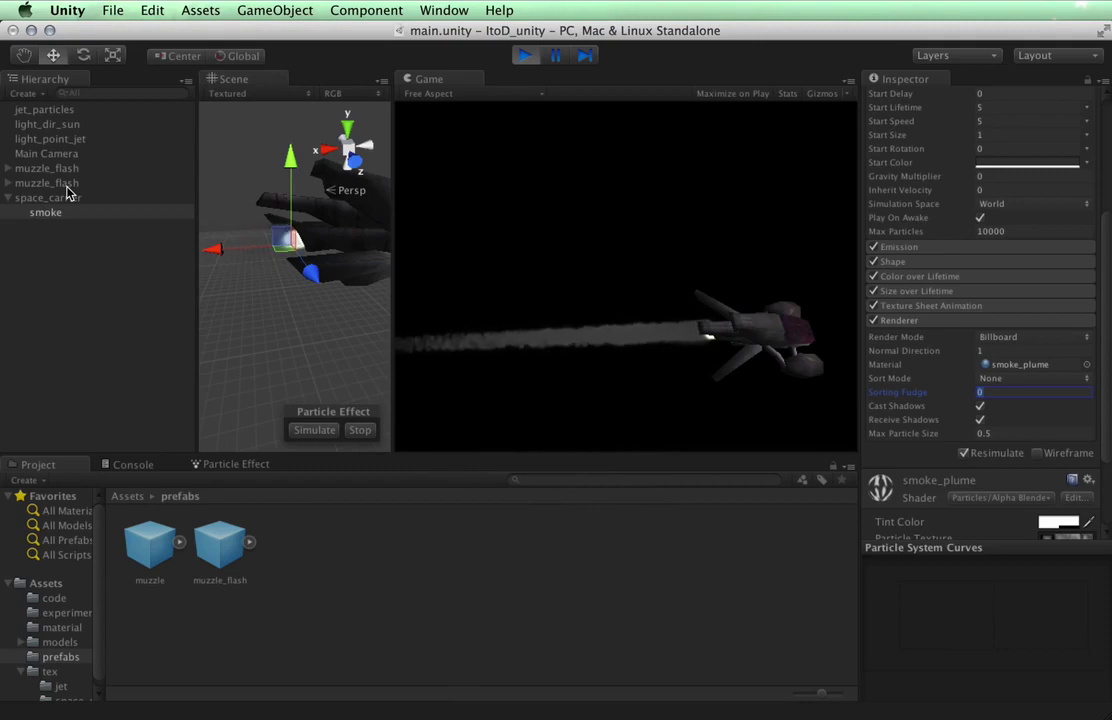
Select jet_particles, expand its Renderer and try 1000 for Sorting Fudge, then erase it.
left_click(45, 109)
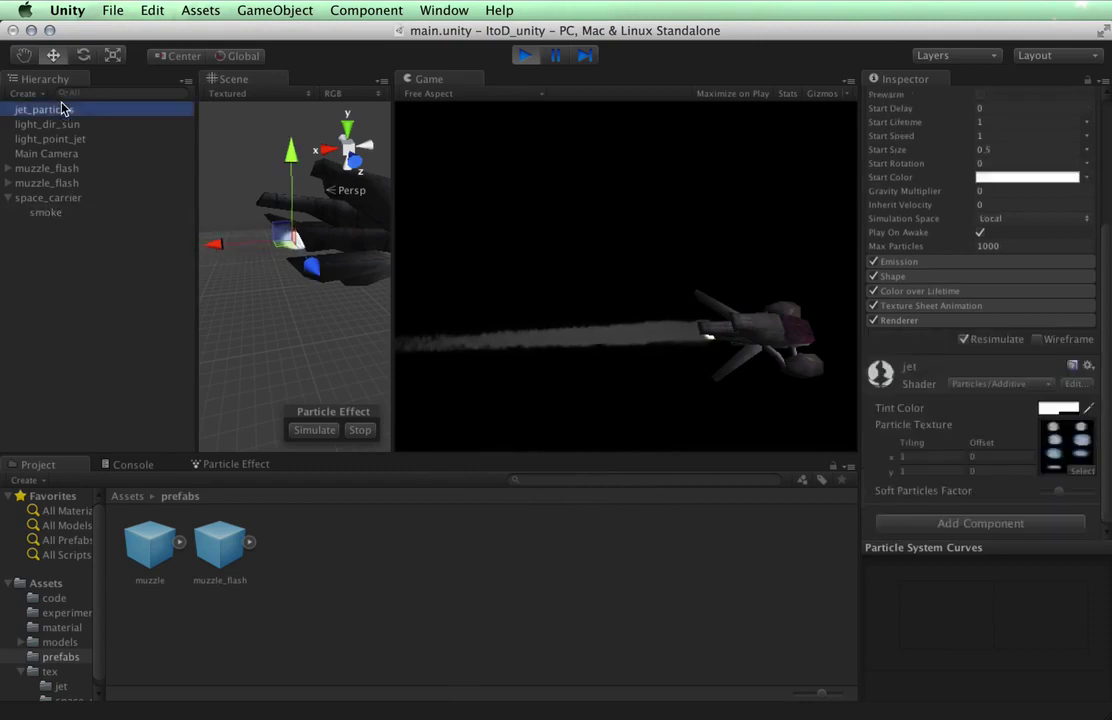
left_click(960, 320)
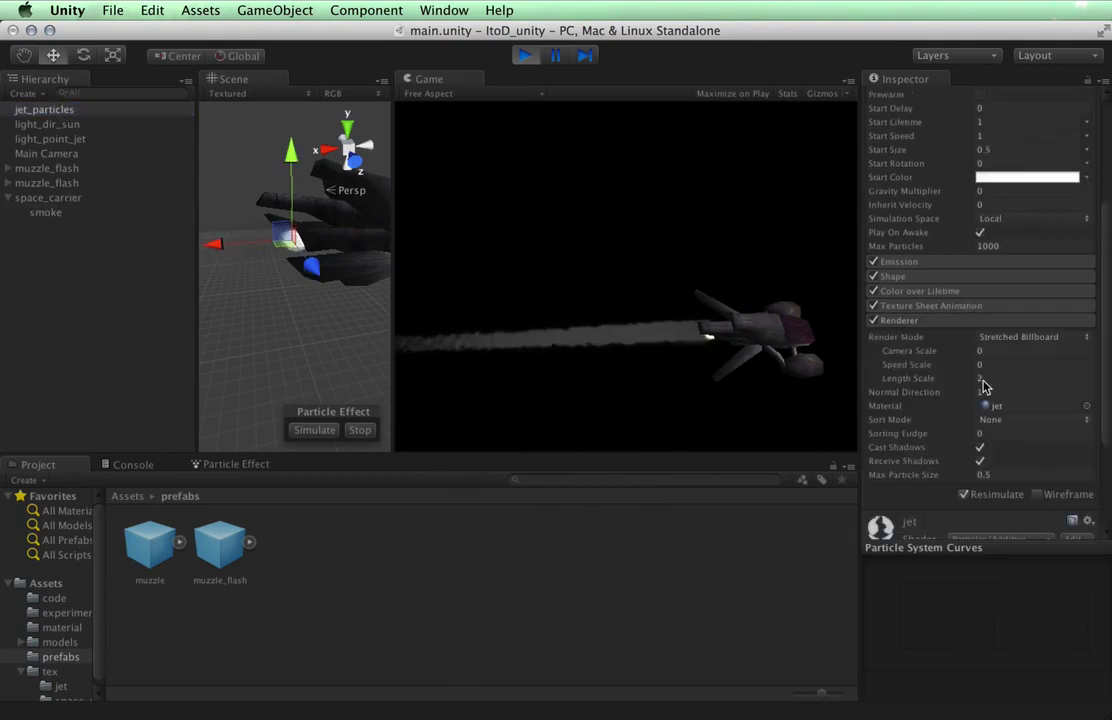
left_click(1017, 431)
type("1")
double_click(1008, 431)
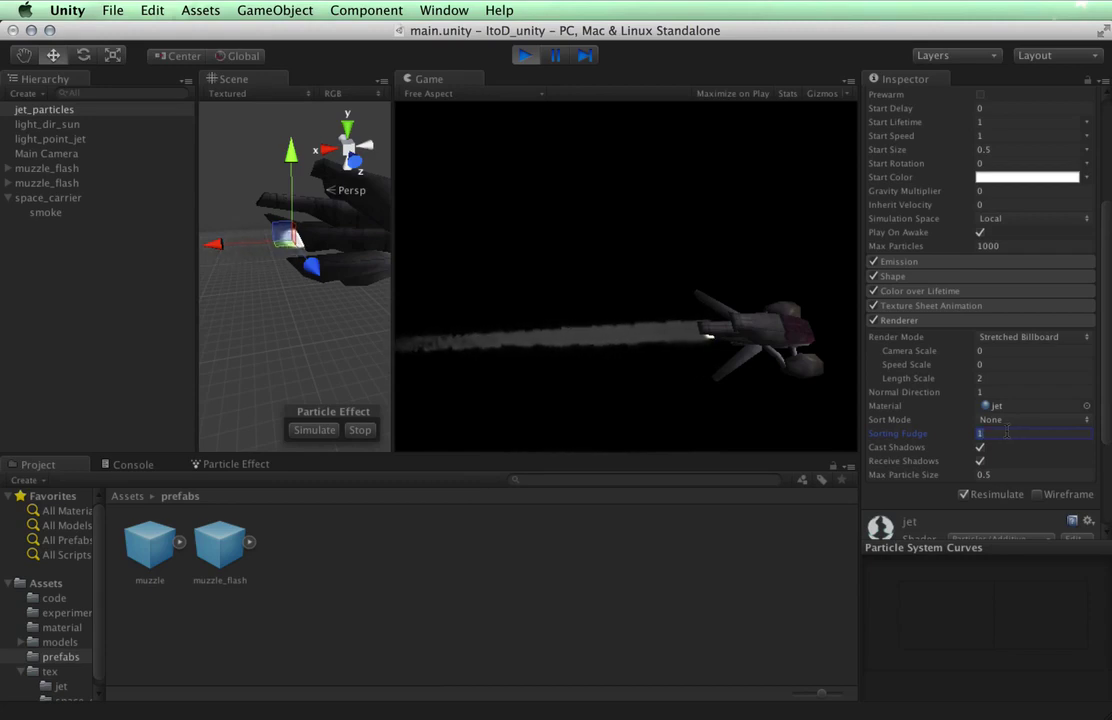
type("1000")
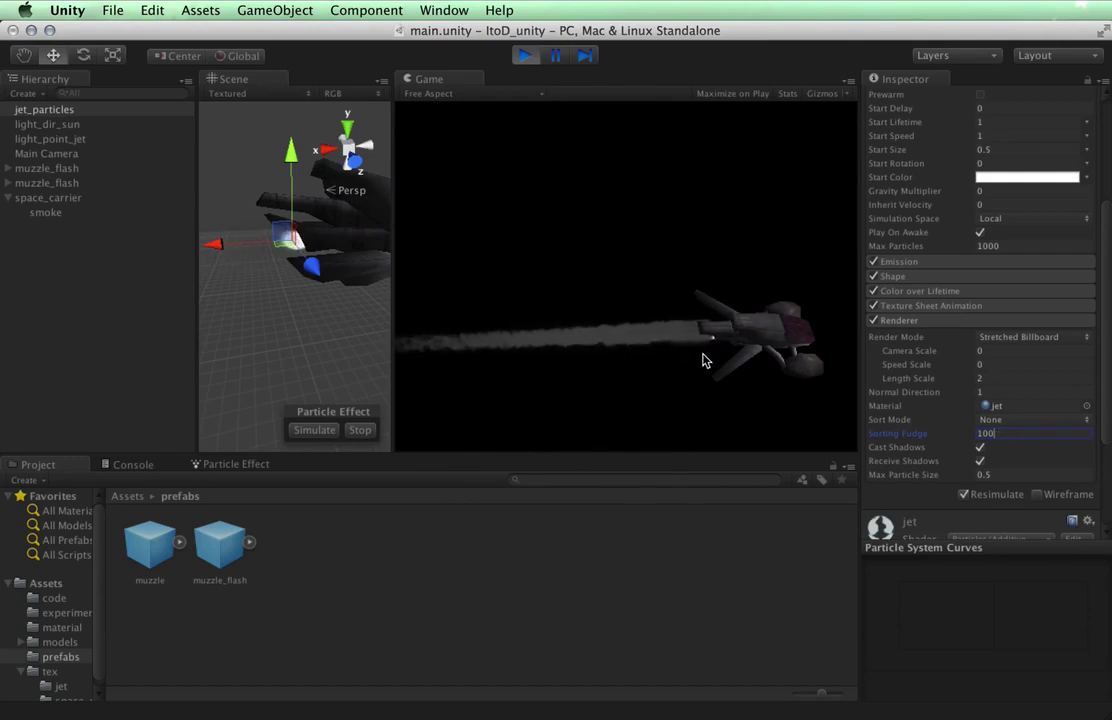
key("BackSpace")
key("BackSpace")
key("BackSpace")
key("BackSpace")
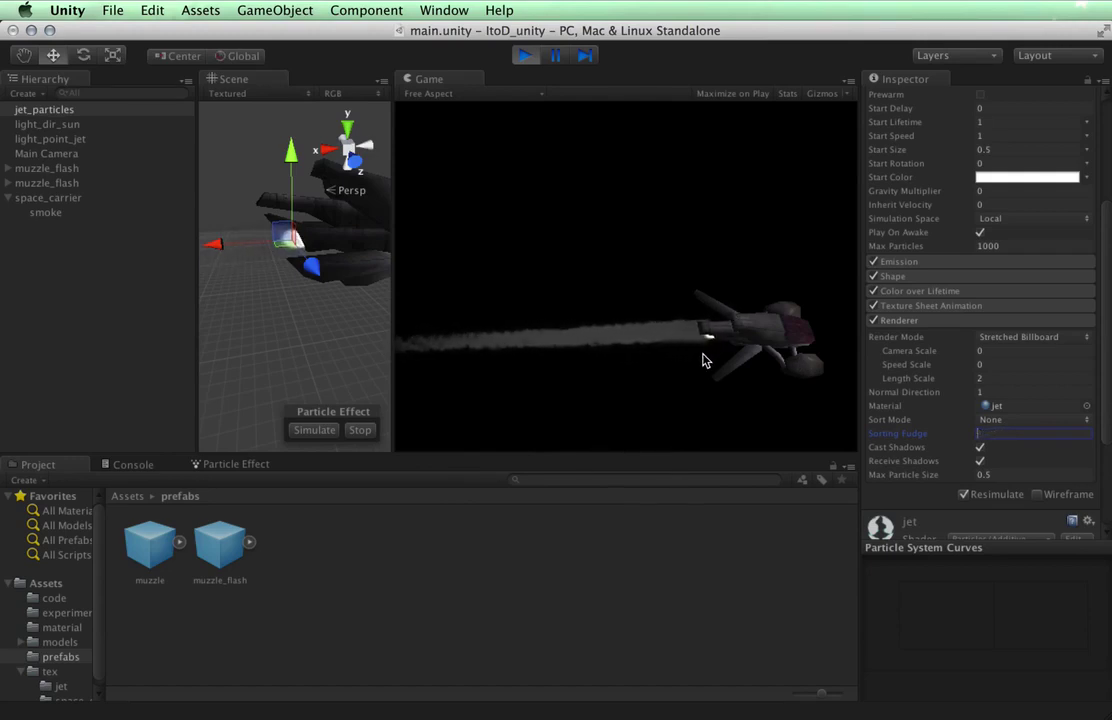
Set the smoke emitter's Sorting Fudge to 1000 and scroll down to its smoke_plume material.
left_click(45, 212)
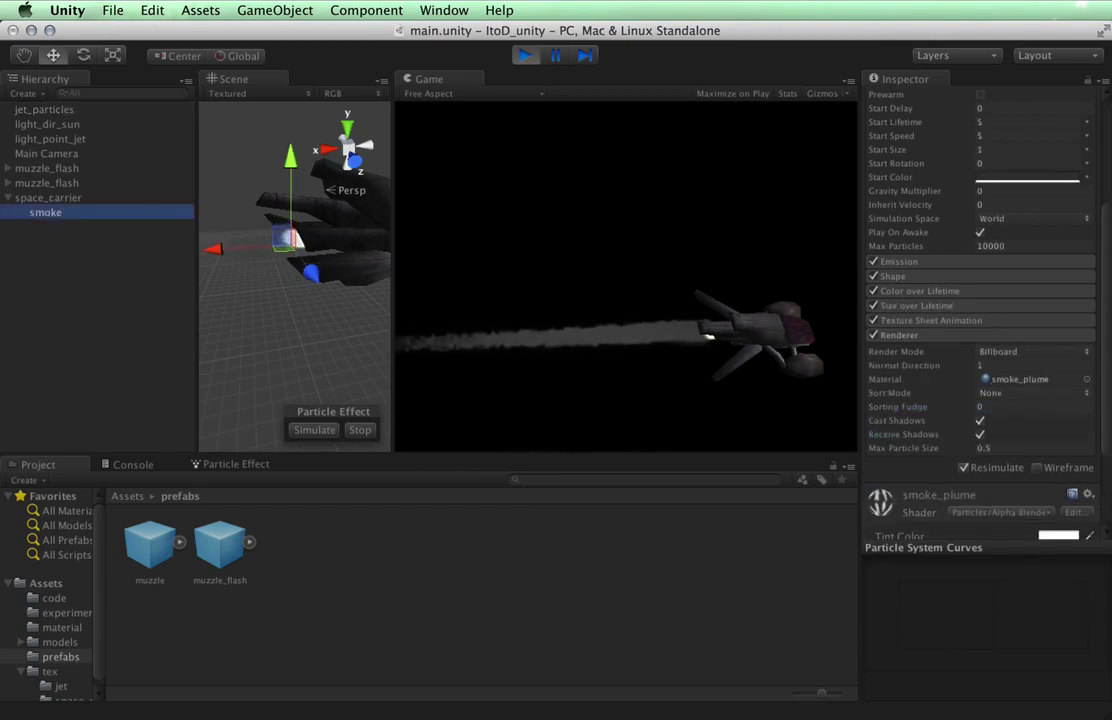
left_click(1005, 407)
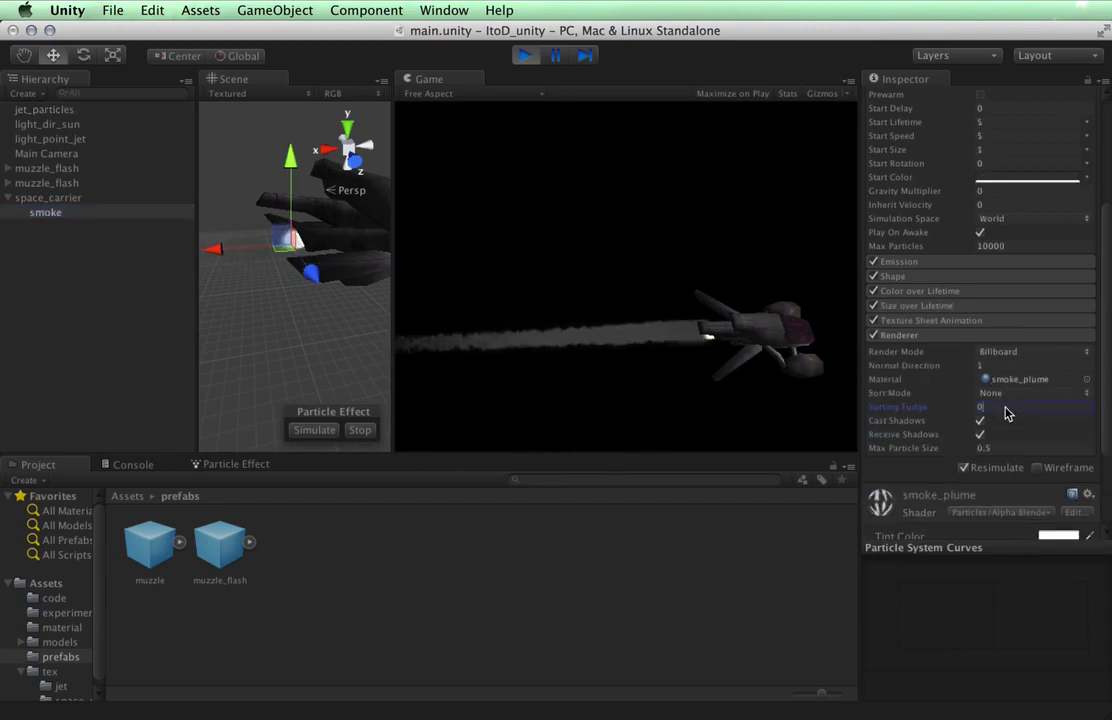
type("1000")
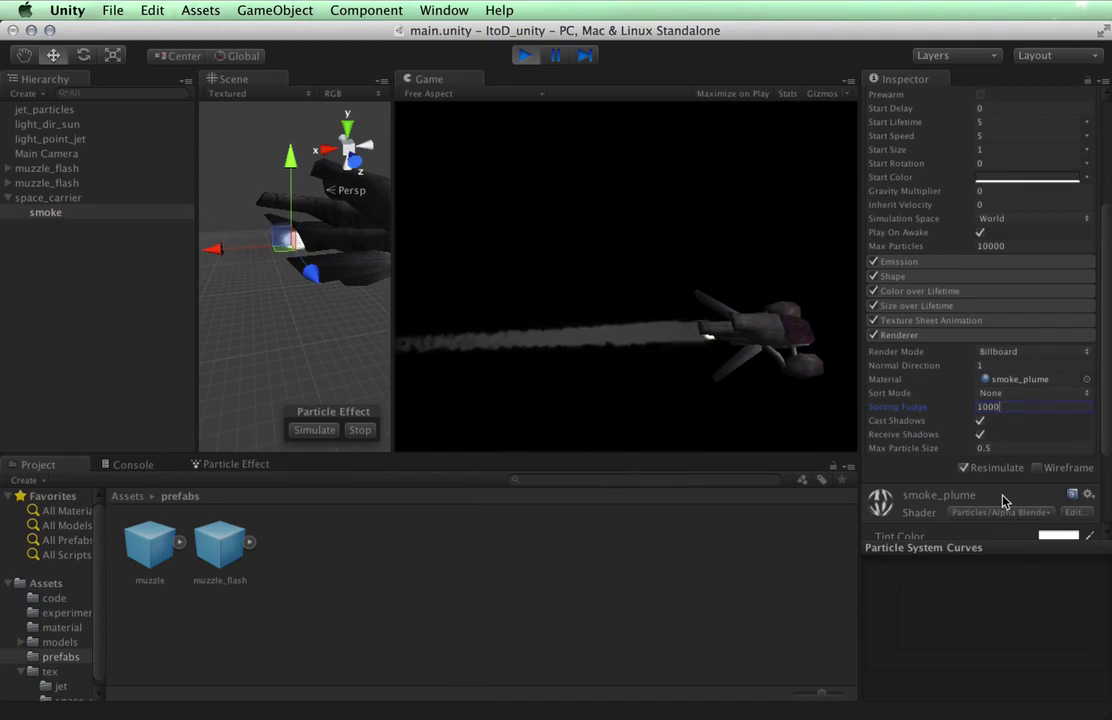
scroll(1003, 499, "down", 3)
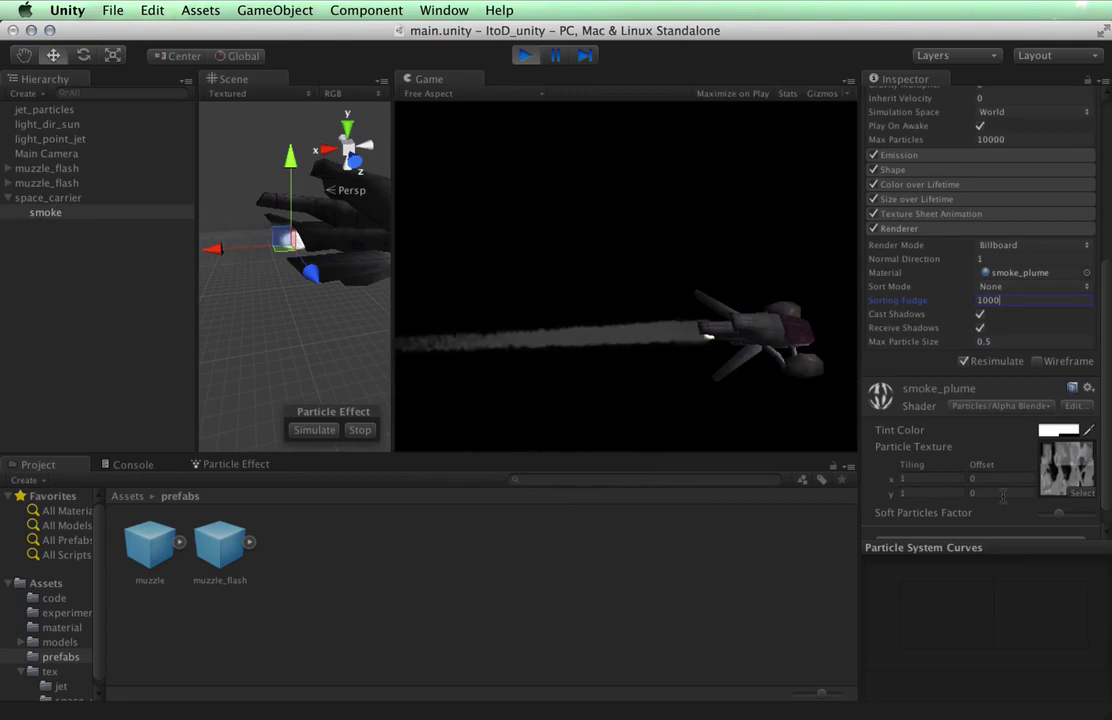
scroll(1003, 497, "down", 1)
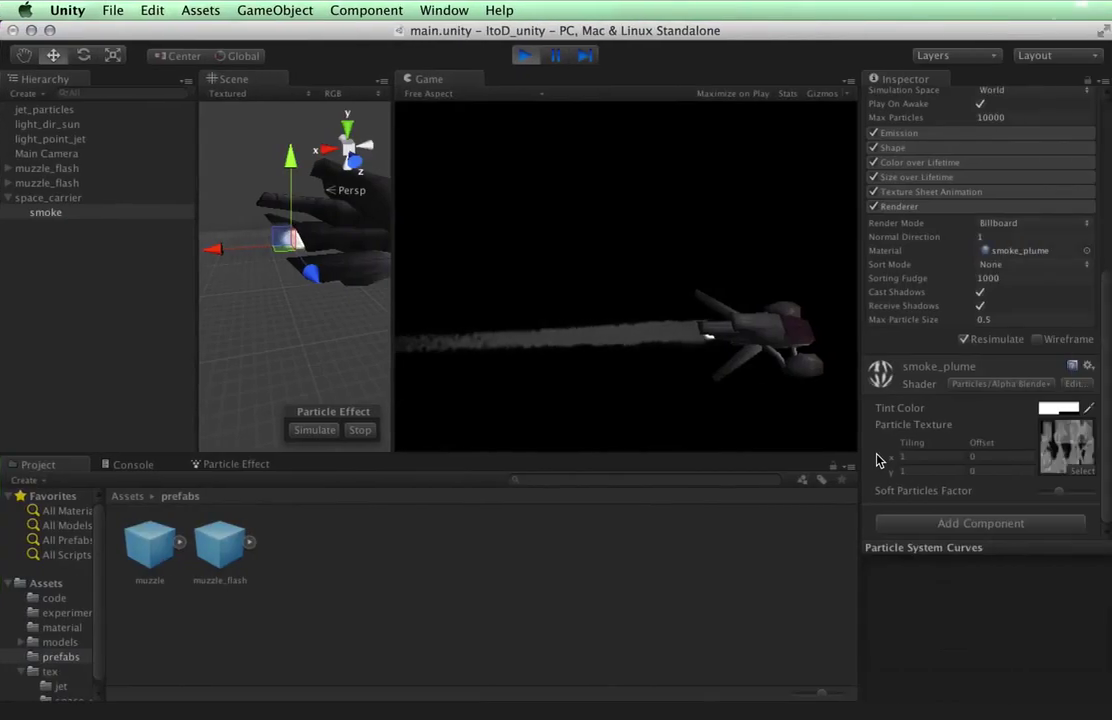
left_click(963, 386)
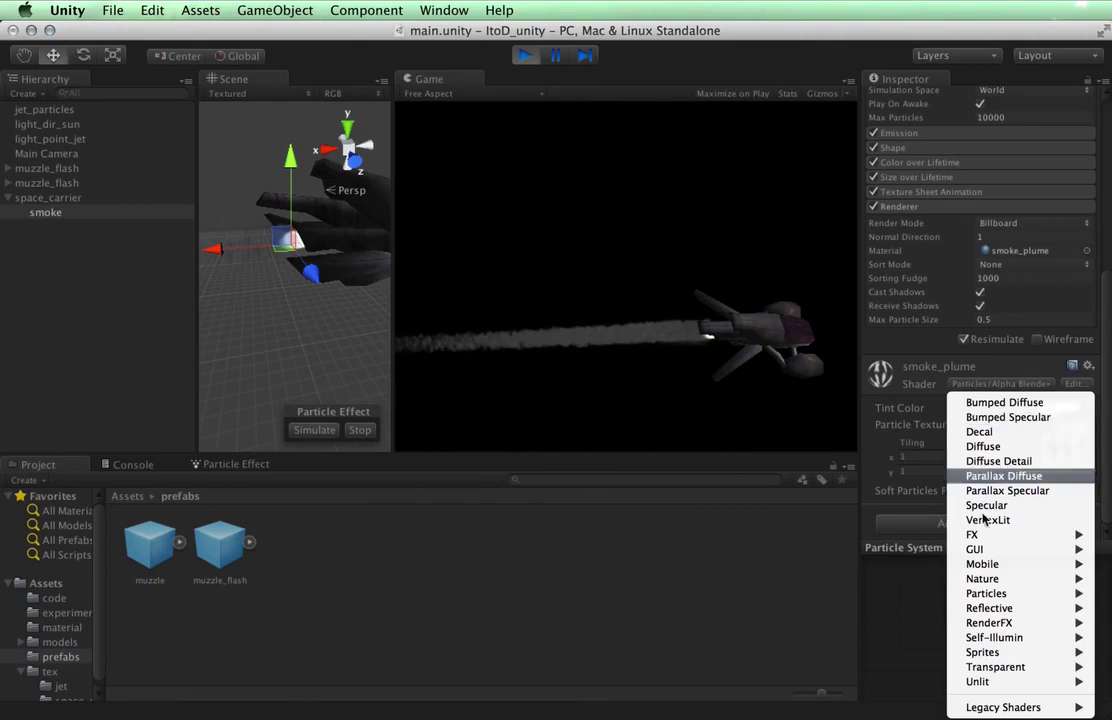
mouse_move(986, 597)
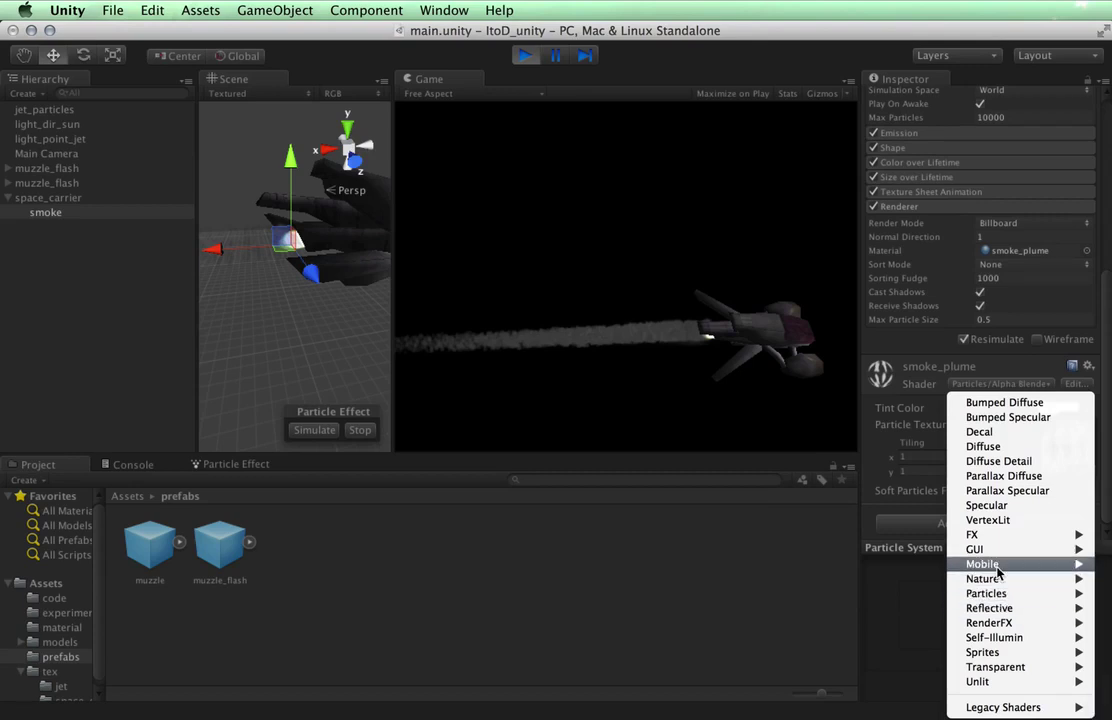
mouse_move(996, 571)
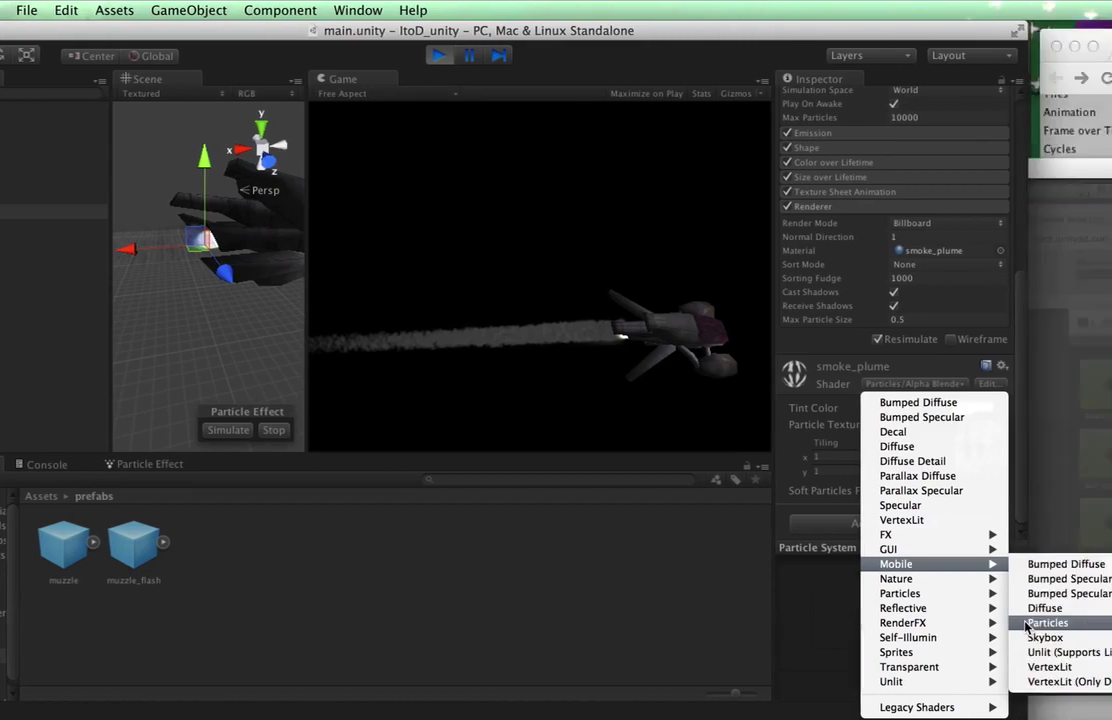
left_click(940, 403)
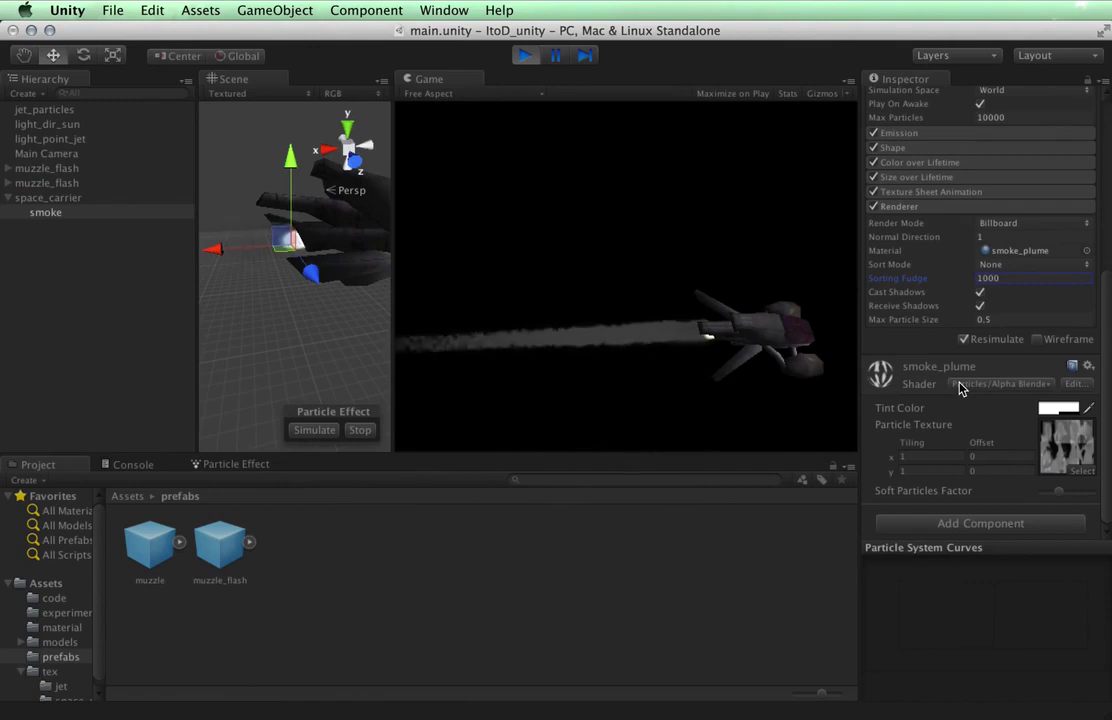
Open the smoke_plume material's Shader dropdown to list the Particles shaders.
left_click(960, 385)
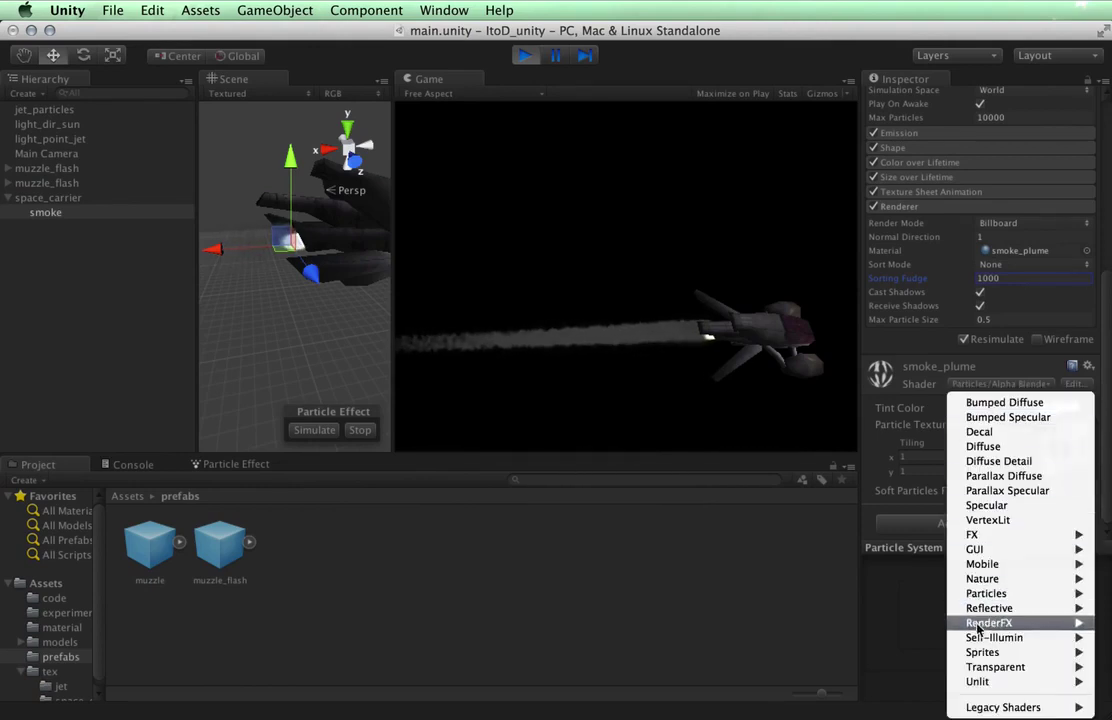
mouse_move(1005, 594)
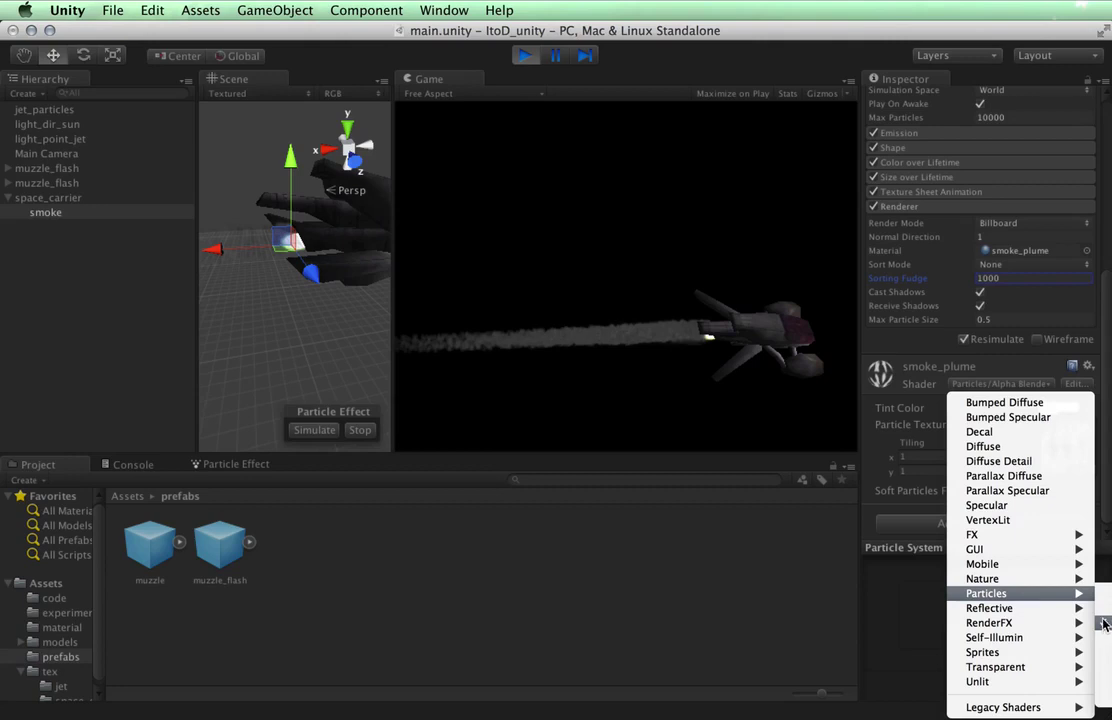
Dismiss the shader list unchanged and scroll through the jet_particles emitter's Inspector settings.
left_click(252, 298)
left_click(56, 109)
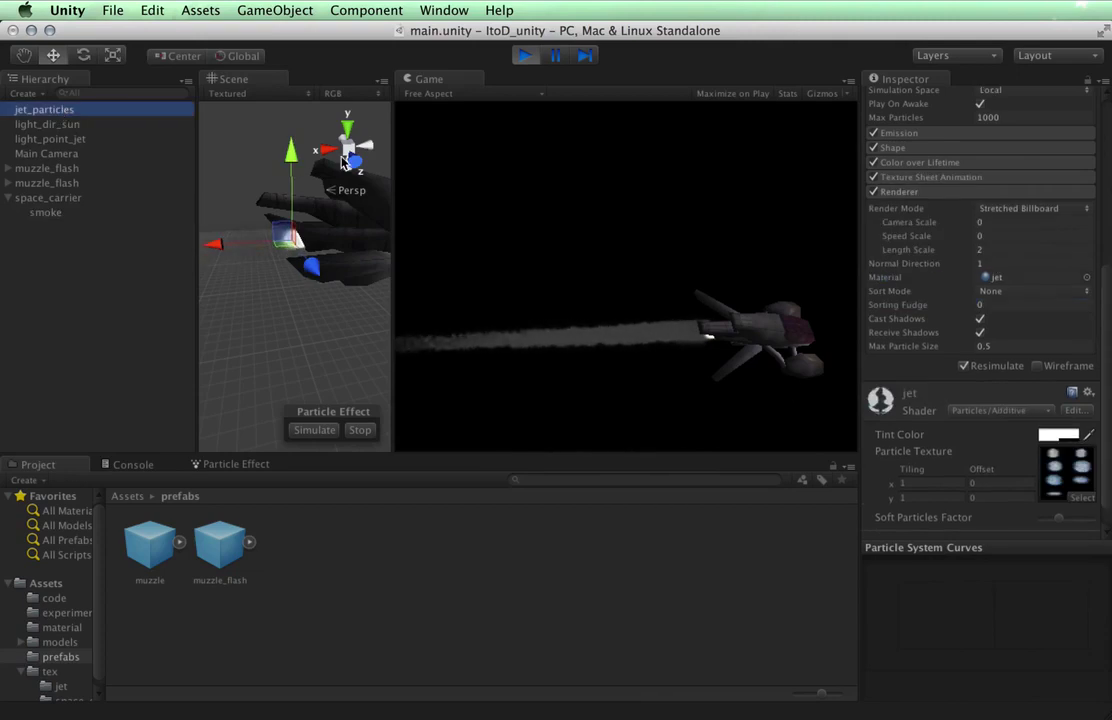
scroll(1015, 427, "down", 1)
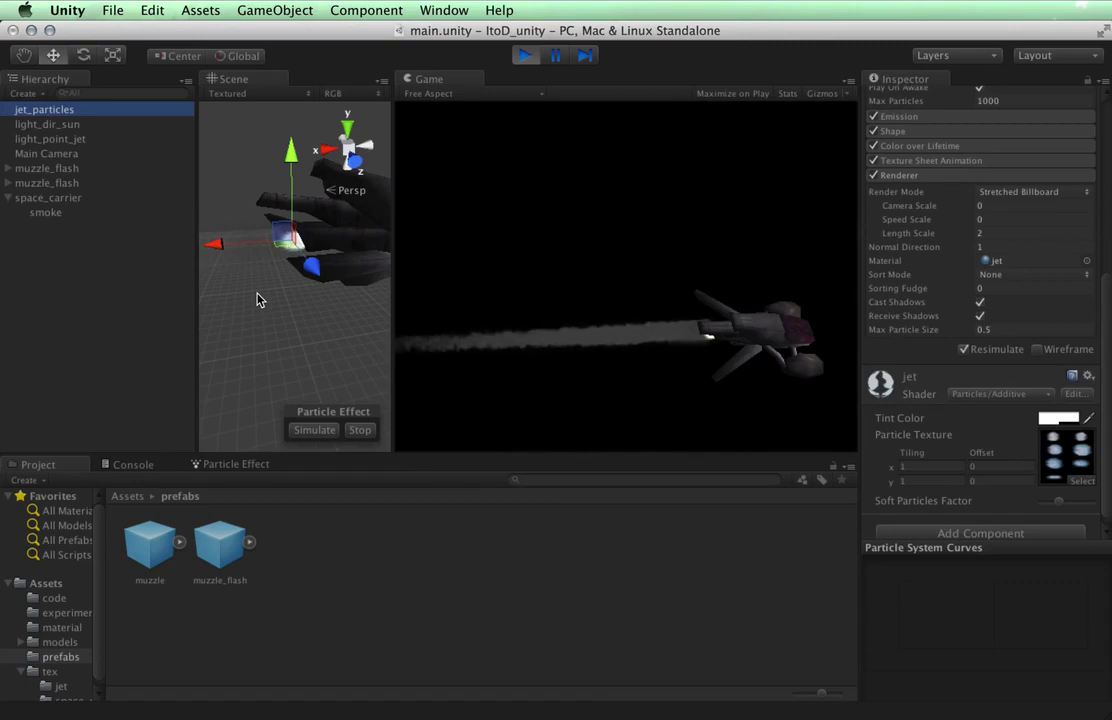
Select muzzle_flash, frame it, then orbit and zoom in on the carrier's hexagonal gun port.
left_click(36, 168)
key("f")
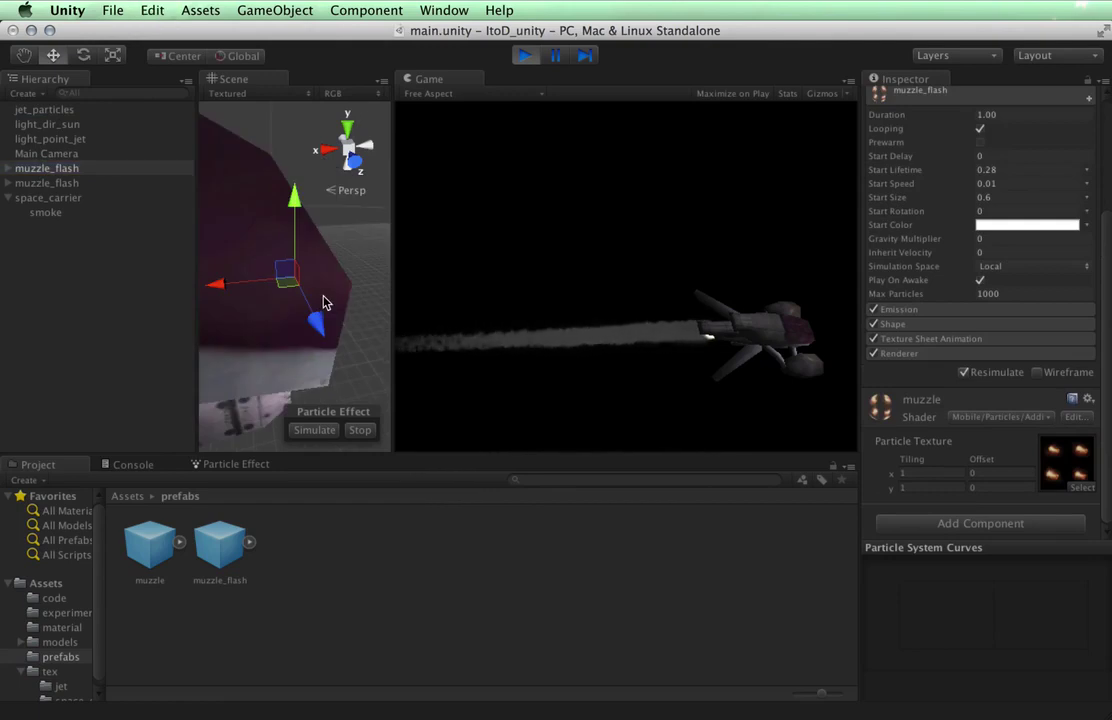
left_click_drag(323, 302, 3, 293, "alt")
scroll(297, 270, "up", 3)
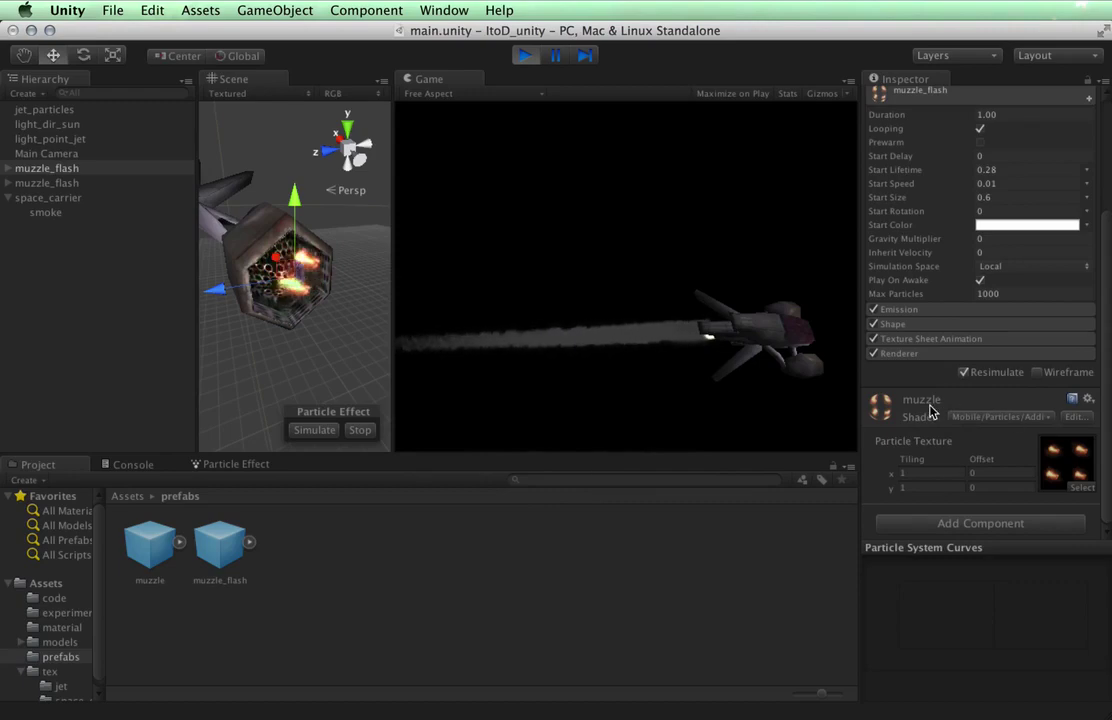
key("ctrl+Right")
key("ctrl+Left")
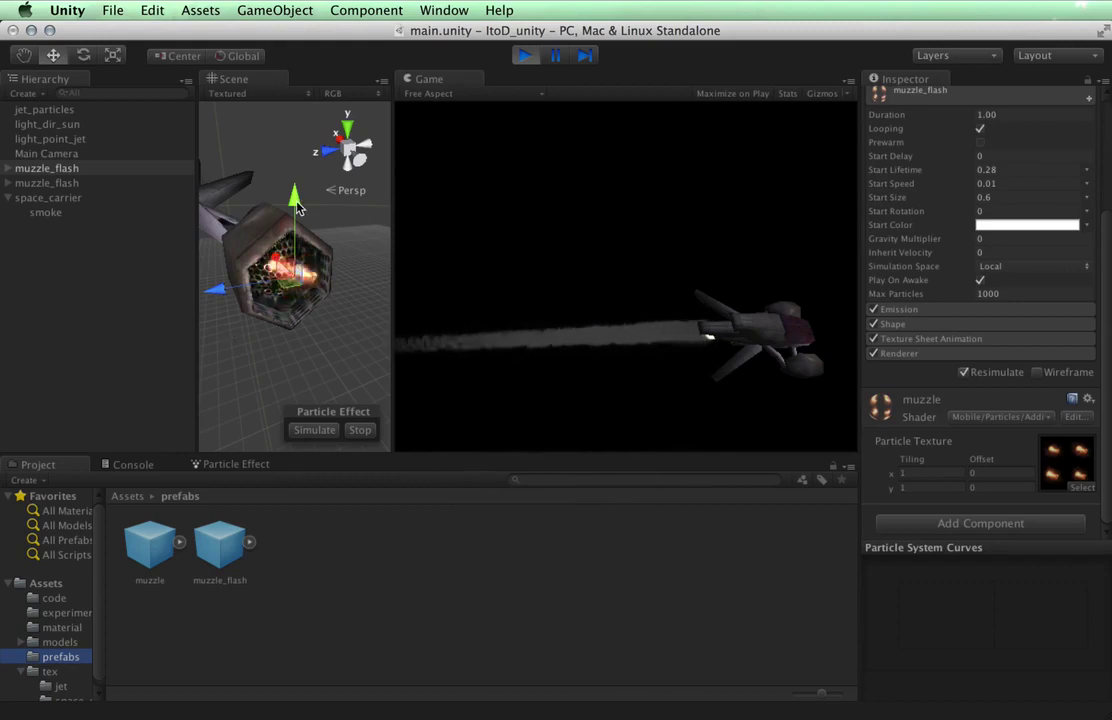
Open HeroMover.cs from the code folder in MonoDevelop and maximize its editor window.
left_click(48, 599)
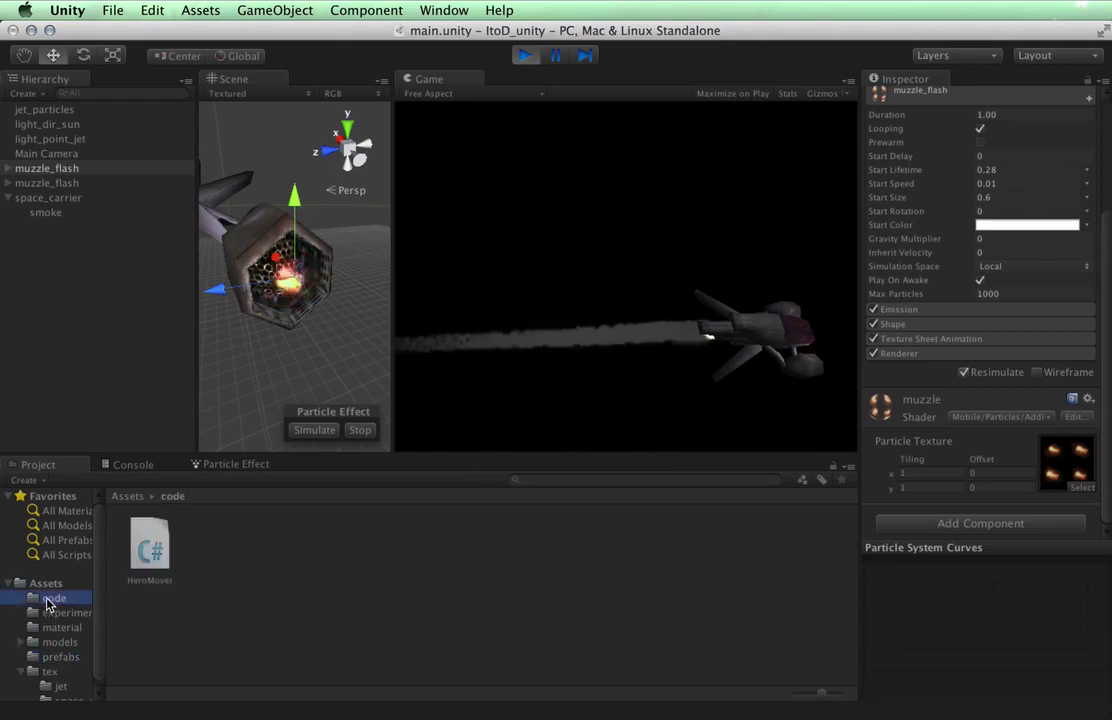
double_click(143, 542)
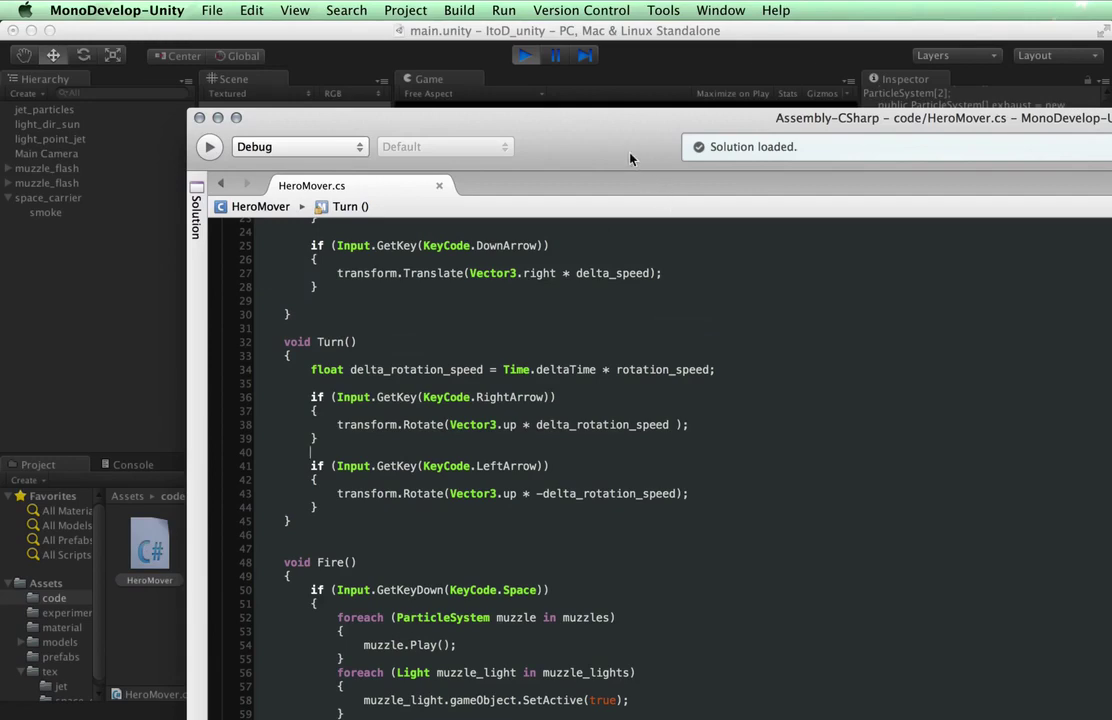
double_click(605, 148)
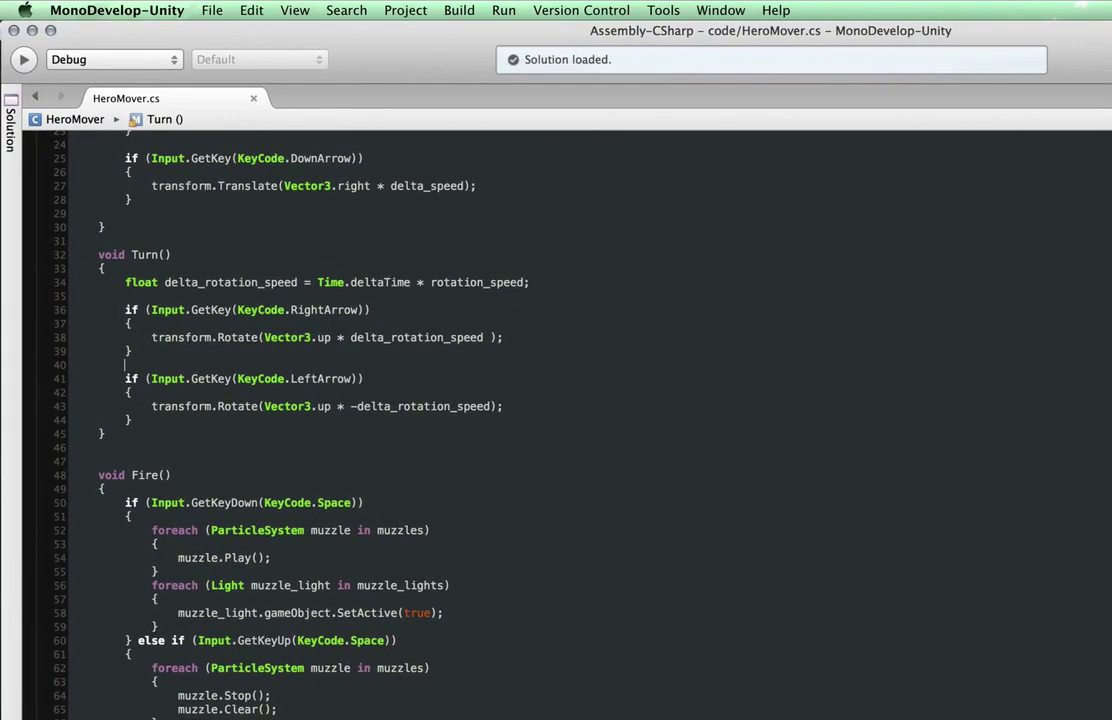
left_click_drag(1110, 718, 1085, 713)
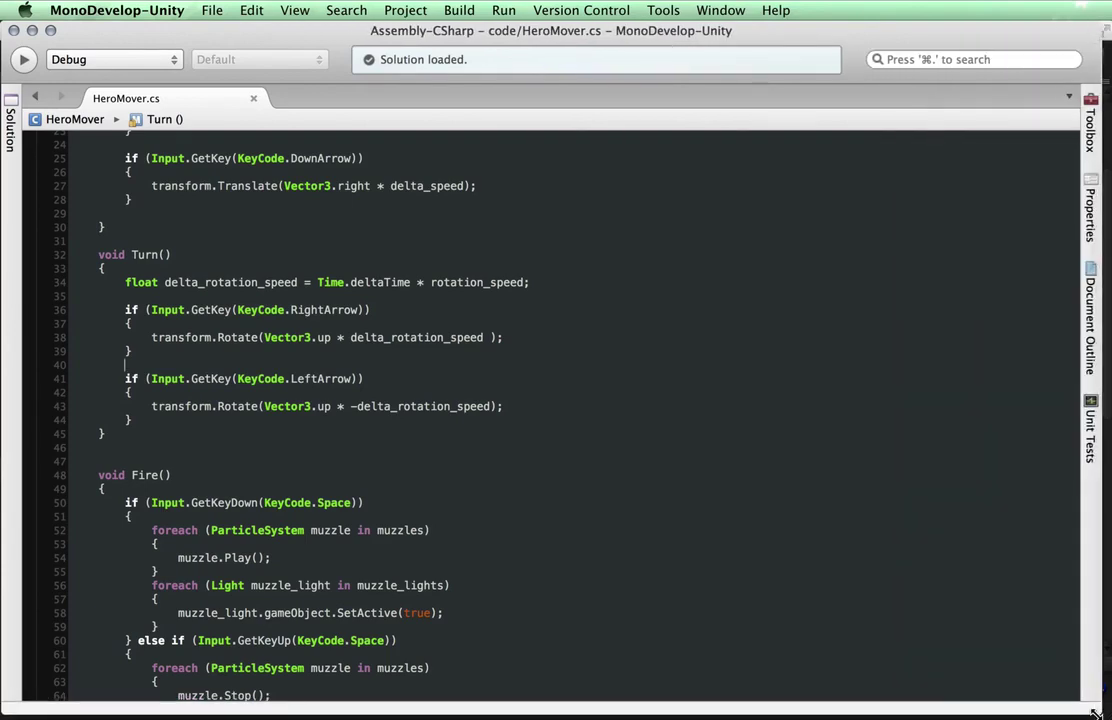
scroll(626, 498, "up", 3)
scroll(626, 498, "up", 5)
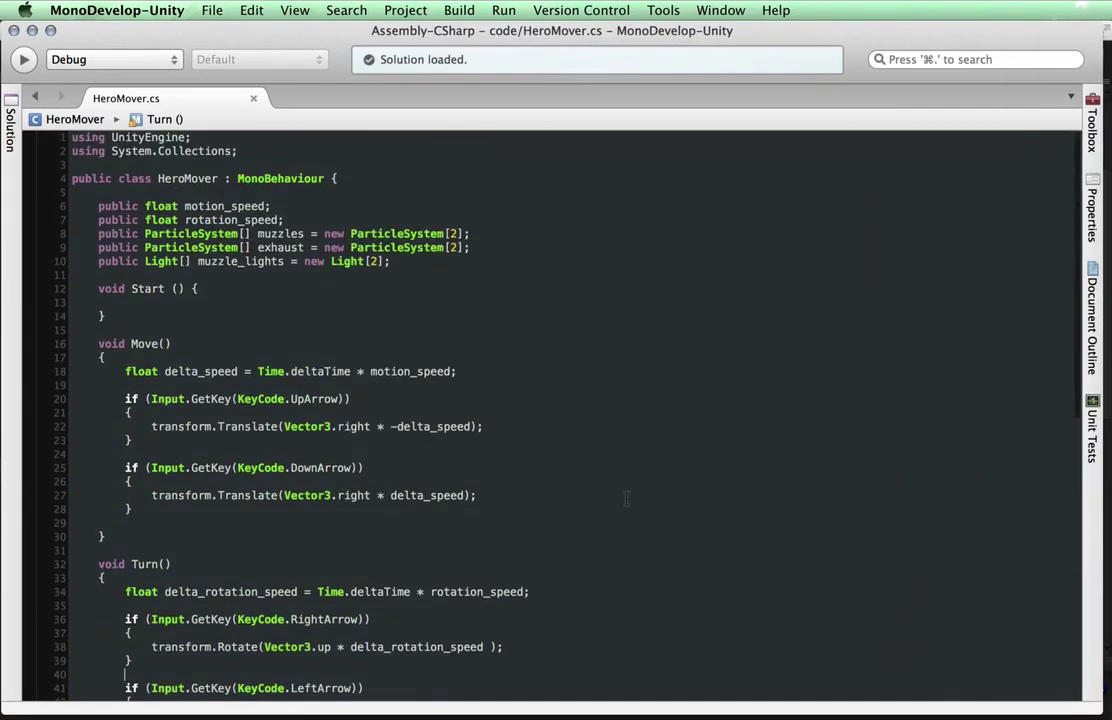
scroll(325, 449, "down", 5)
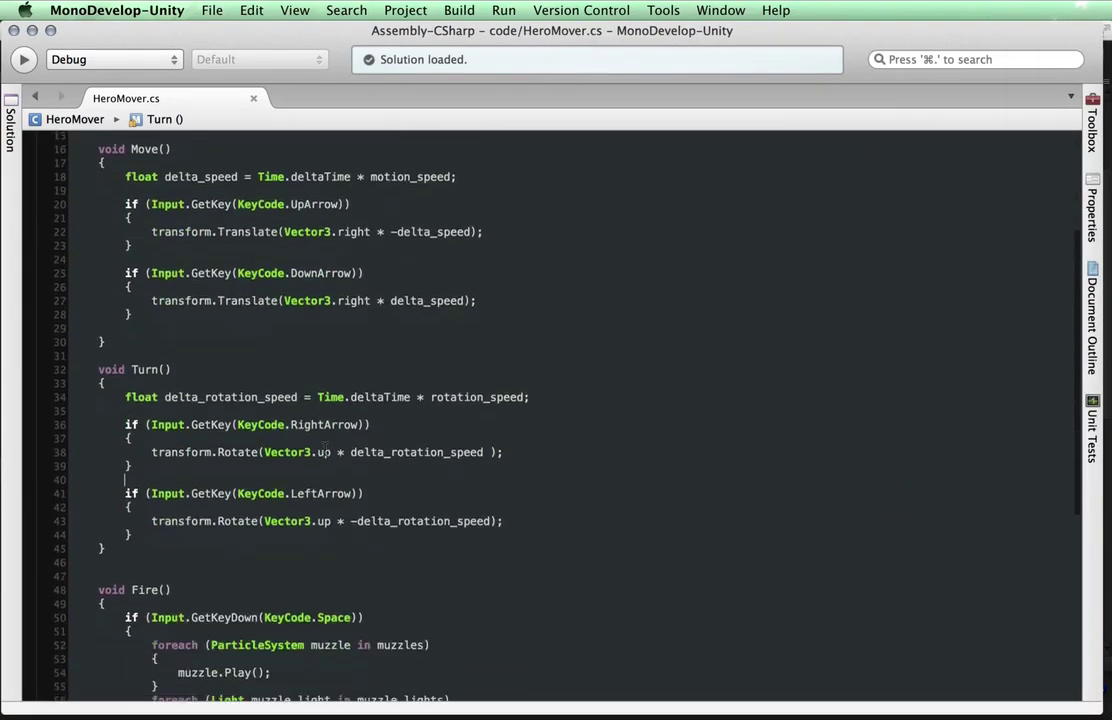
scroll(325, 449, "down", 10)
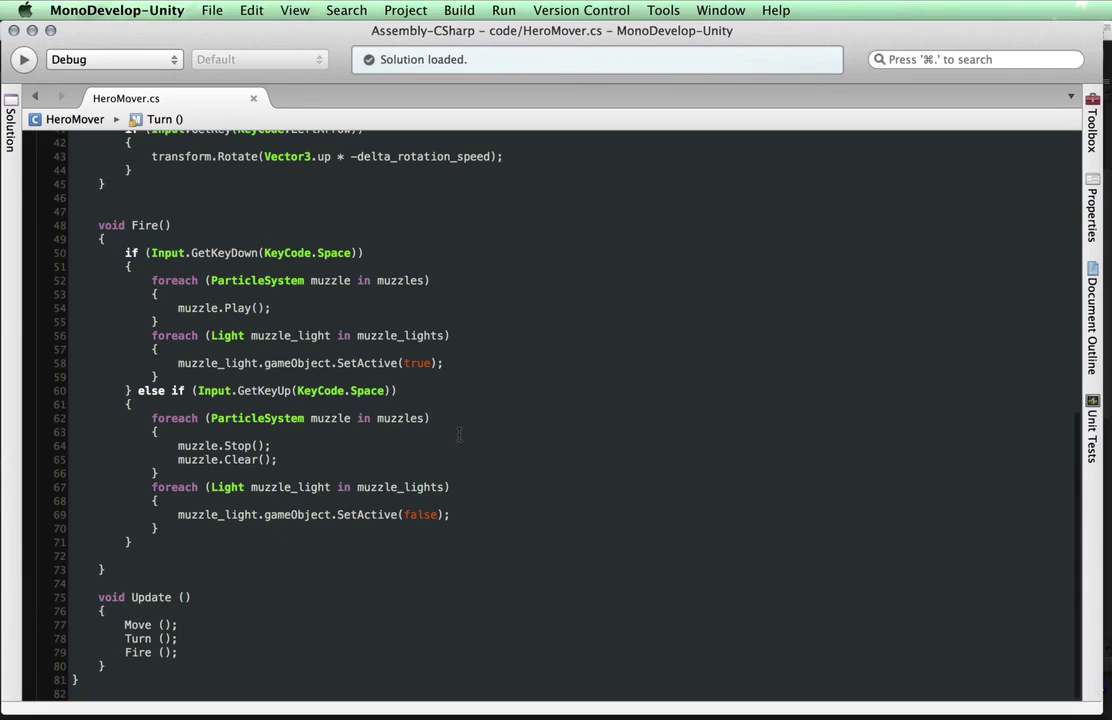
scroll(459, 434, "up", 12)
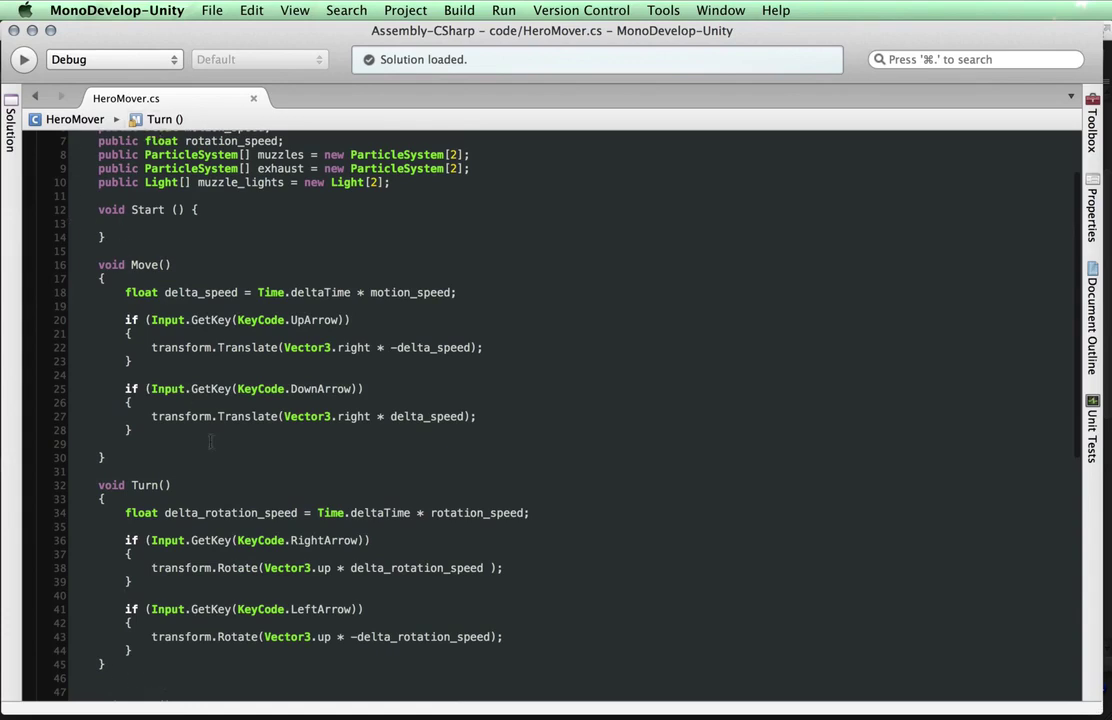
scroll(195, 395, "up", 3)
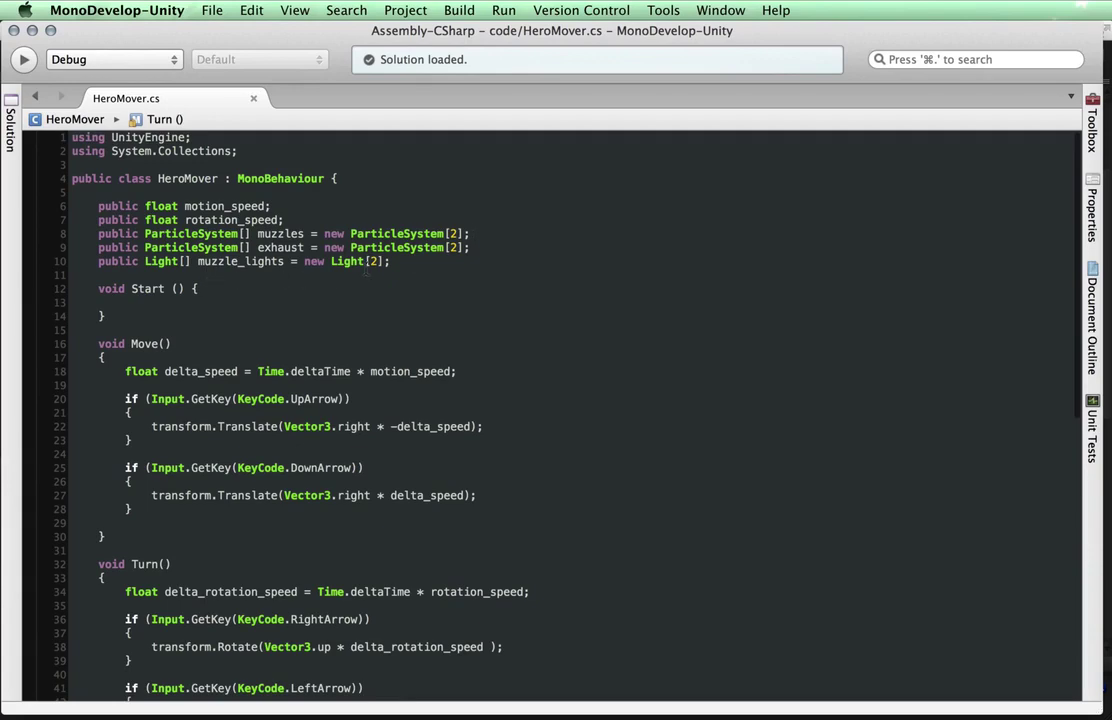
scroll(367, 263, "down", 12)
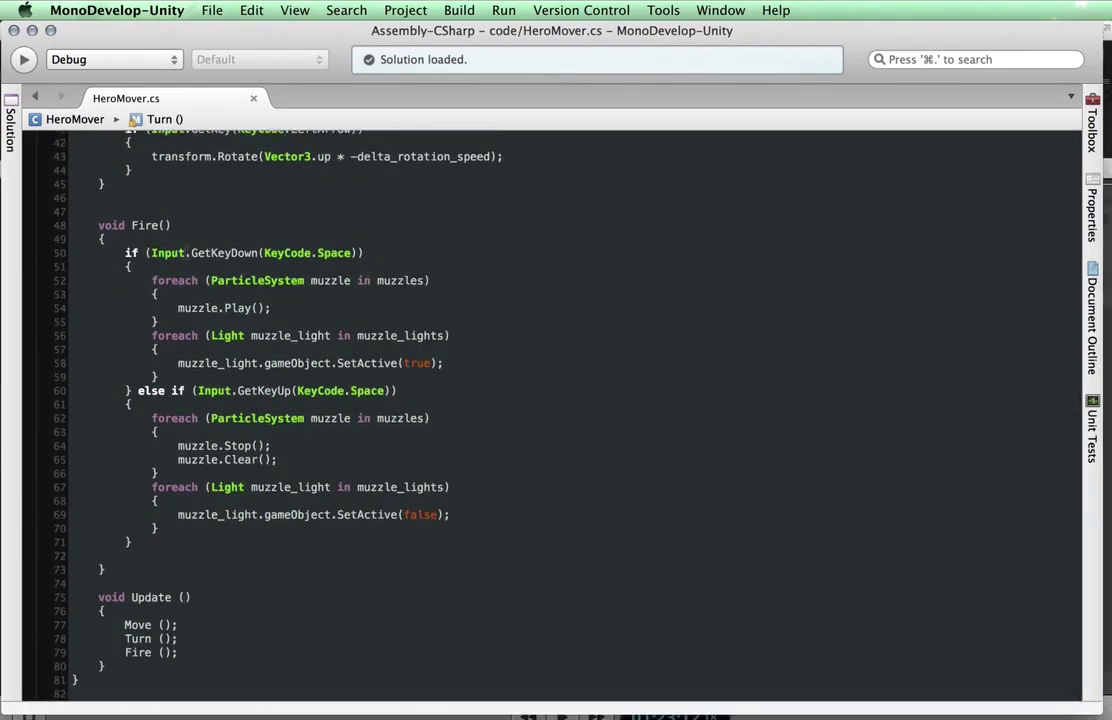
mouse_move(174, 255)
scroll(603, 234, "up", 10)
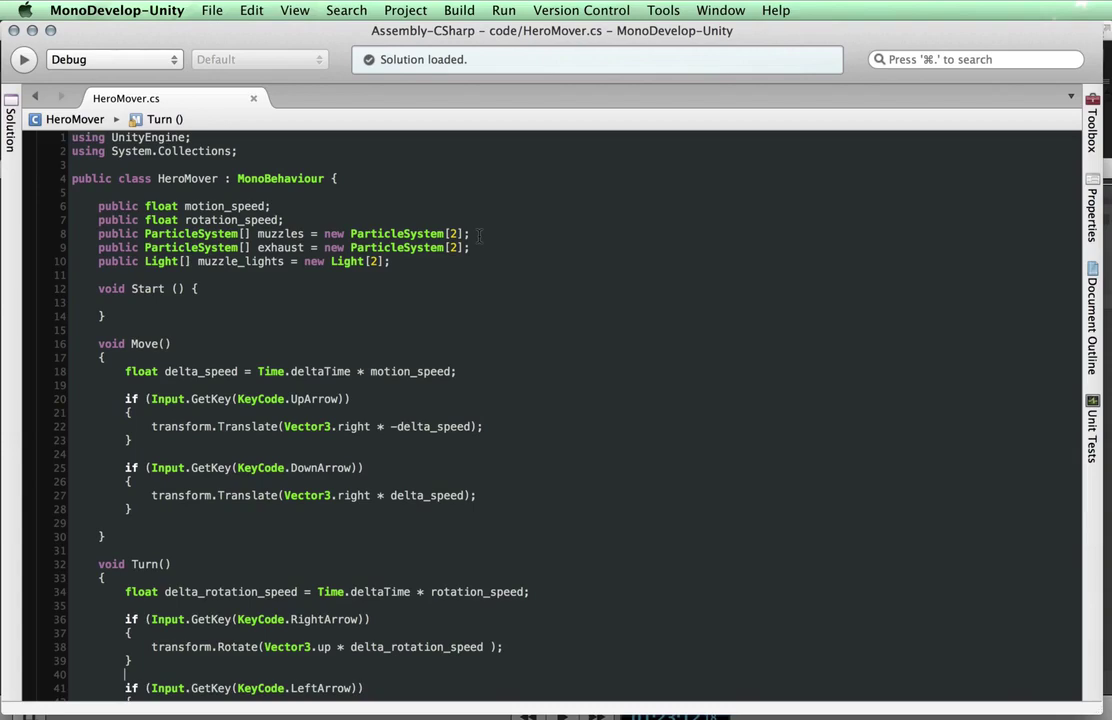
scroll(480, 235, "down", 14)
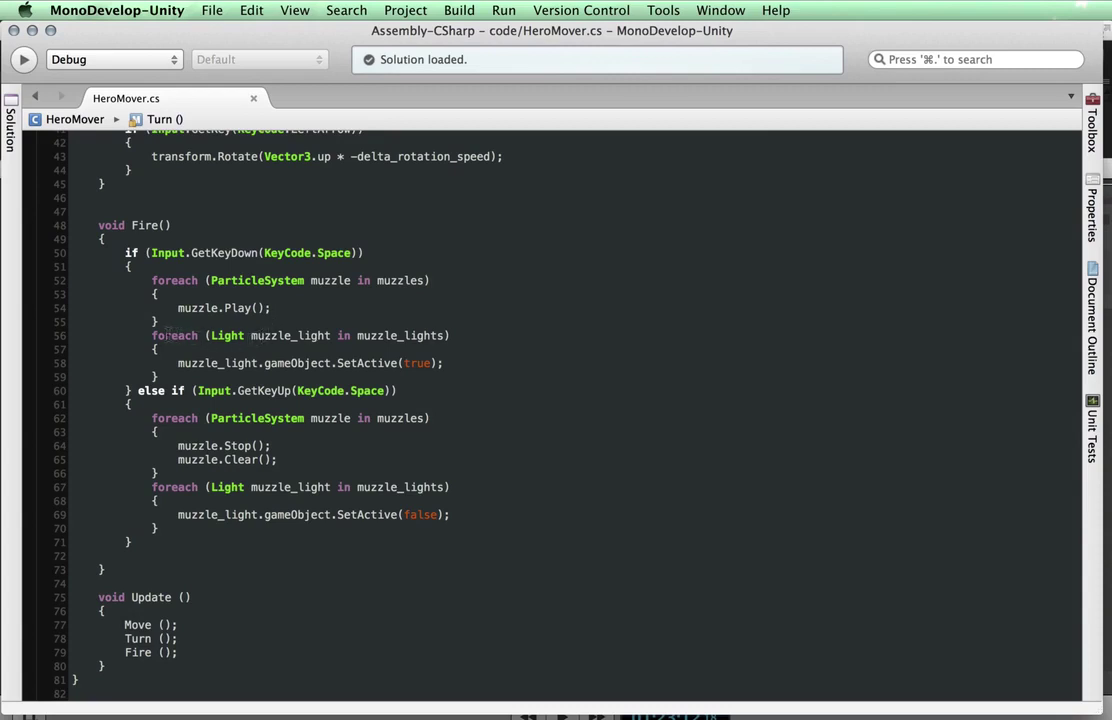
mouse_move(169, 331)
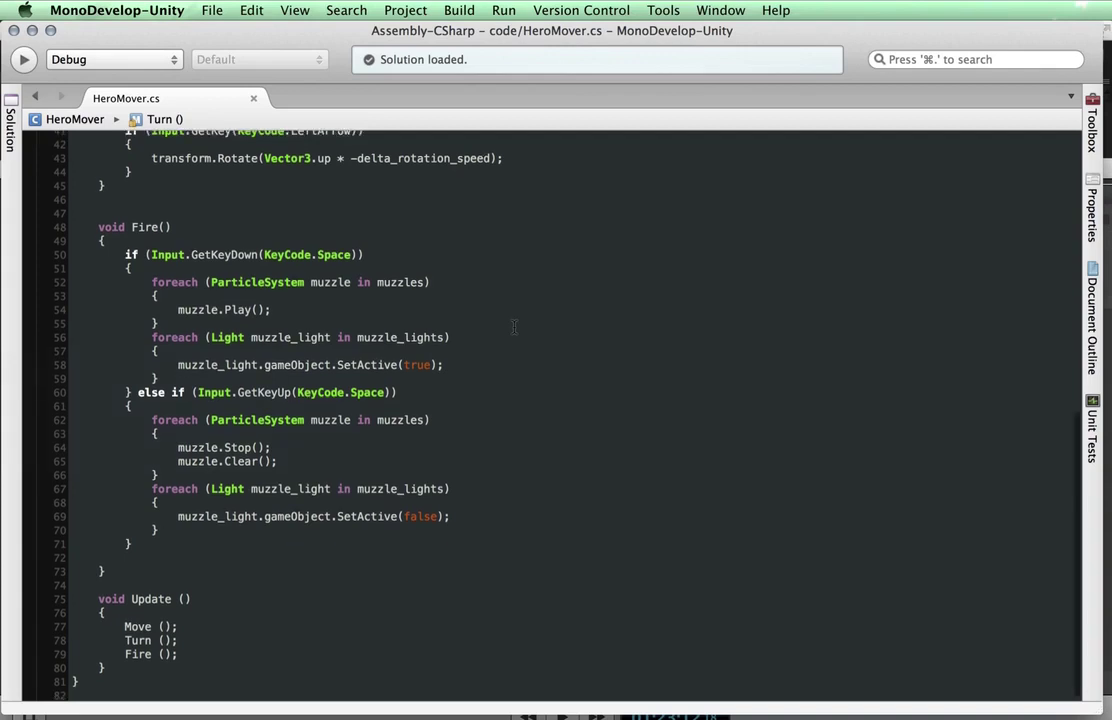
Declare public ParticleSystem[] muzzles and exhaust and Light[] muzzle_lights arrays, size 2, in HeroMover.cs.
scroll(512, 324, "up", 10)
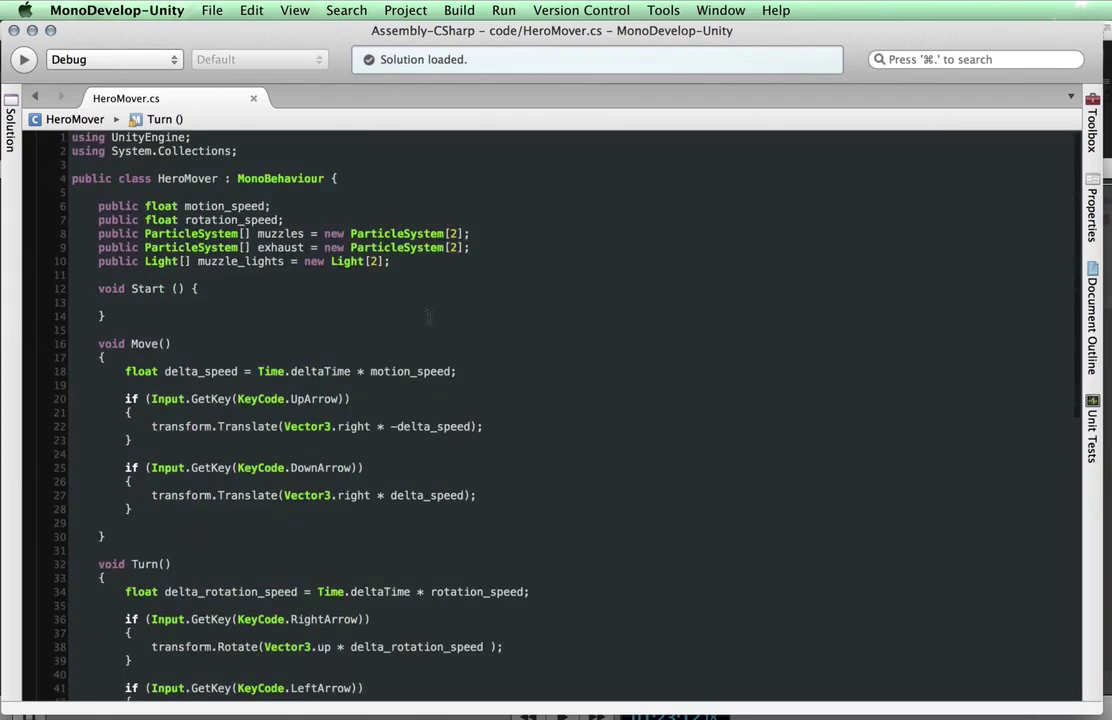
key("Down")
key("Down")
key("Down")
key("Down")
key("Down")
key("Down")
key("Down")
scroll(648, 595, "down", 10)
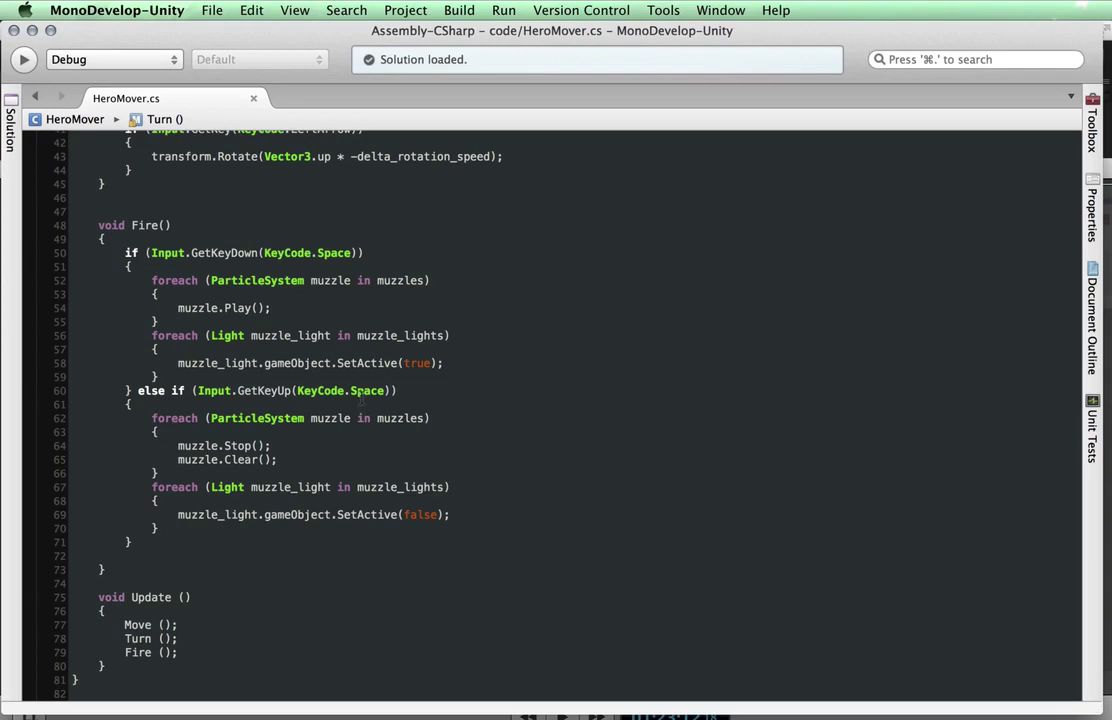
left_click_drag(277, 390, 291, 391)
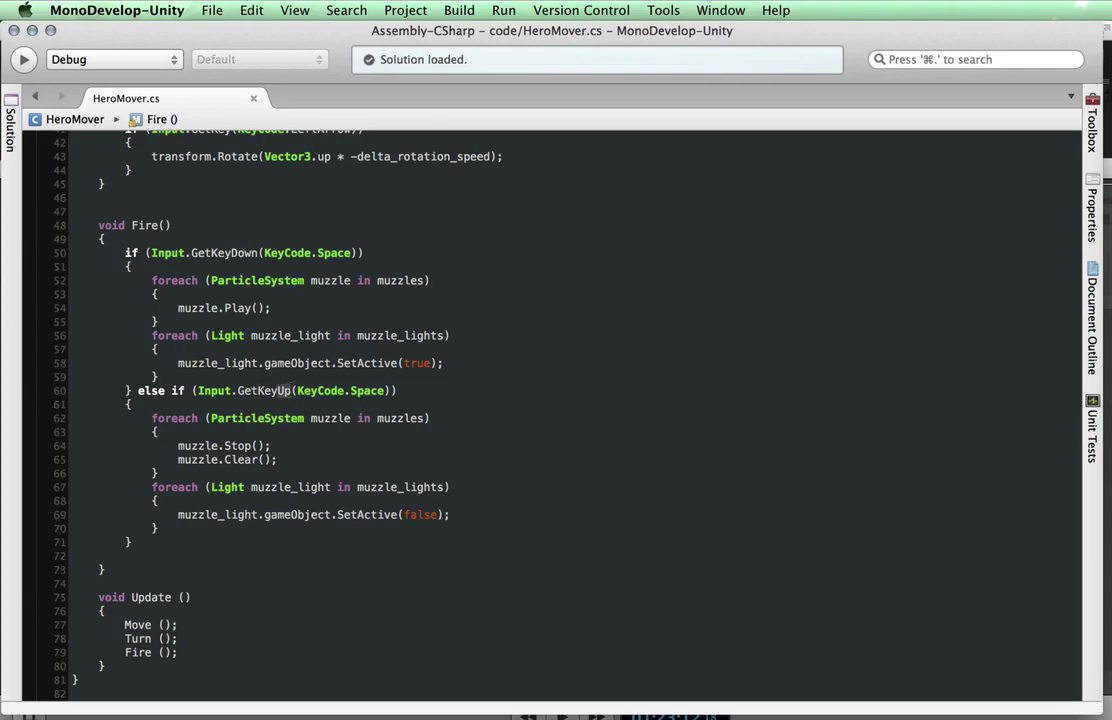
left_click(390, 455)
left_click(177, 459)
mouse_move(180, 308)
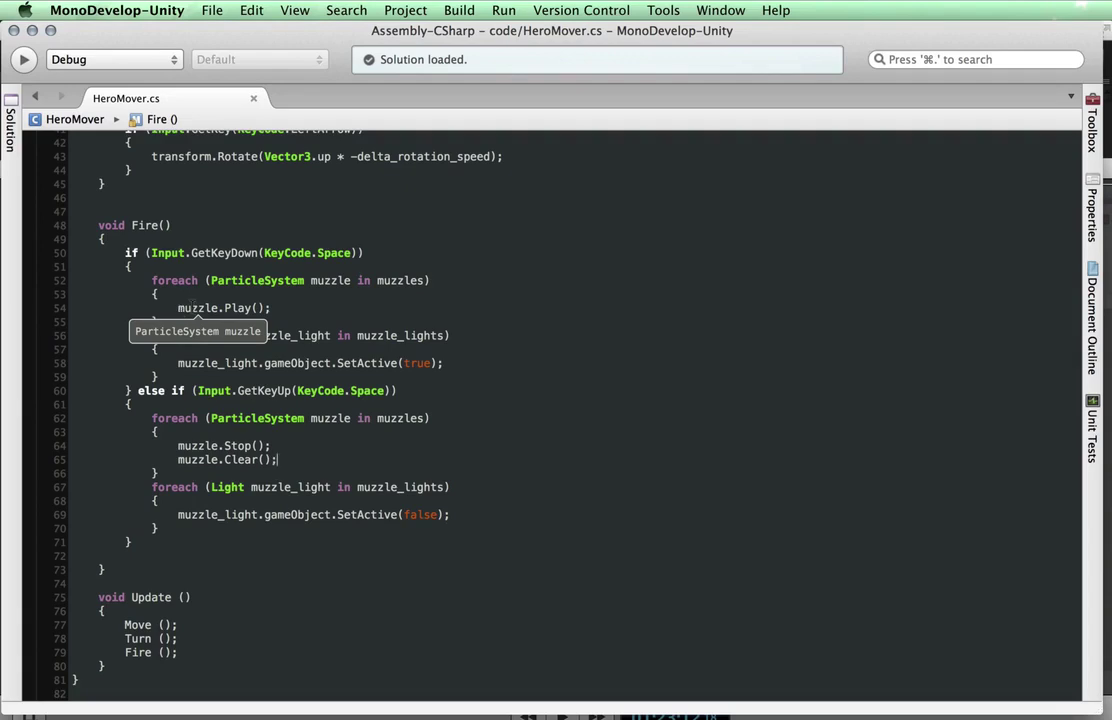
scroll(192, 308, "up", 12)
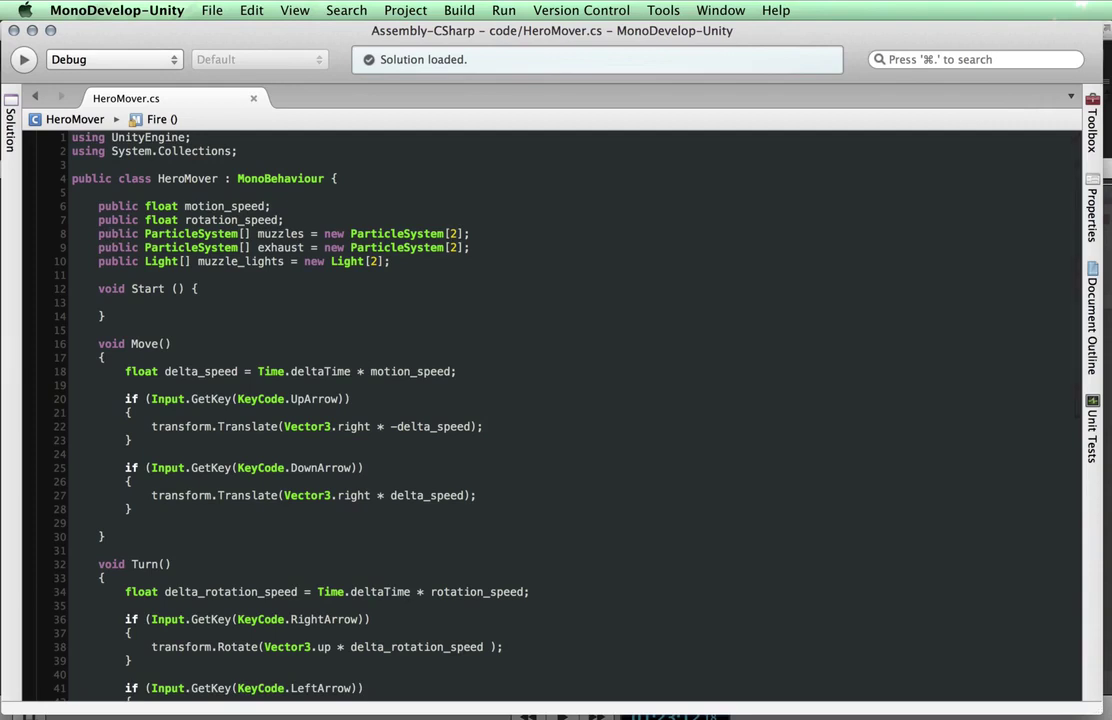
key("super+Tab")
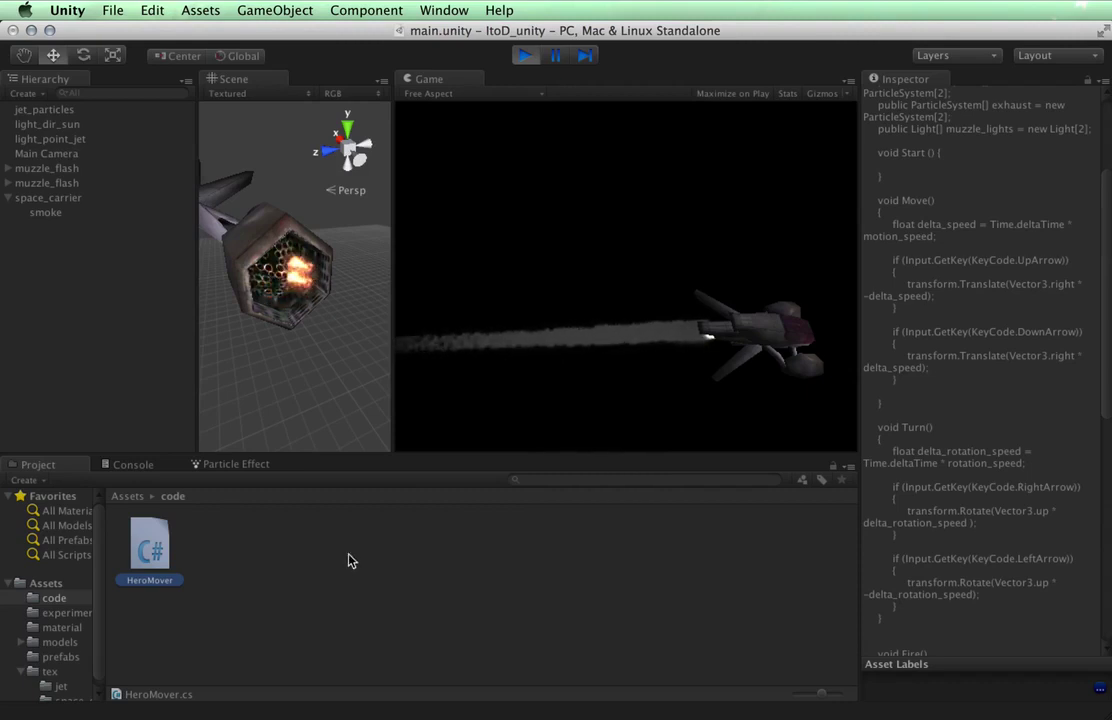
Select space_carrier and inspect its Hero Mover Exhaust array slots.
left_click(71, 198)
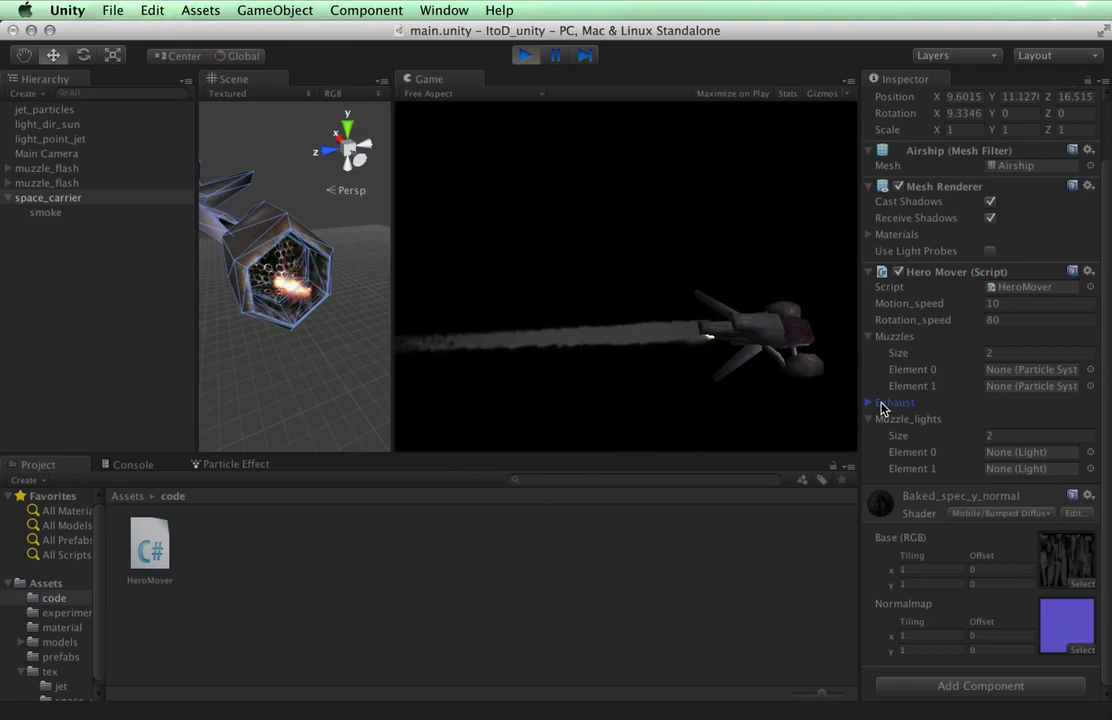
left_click(869, 403)
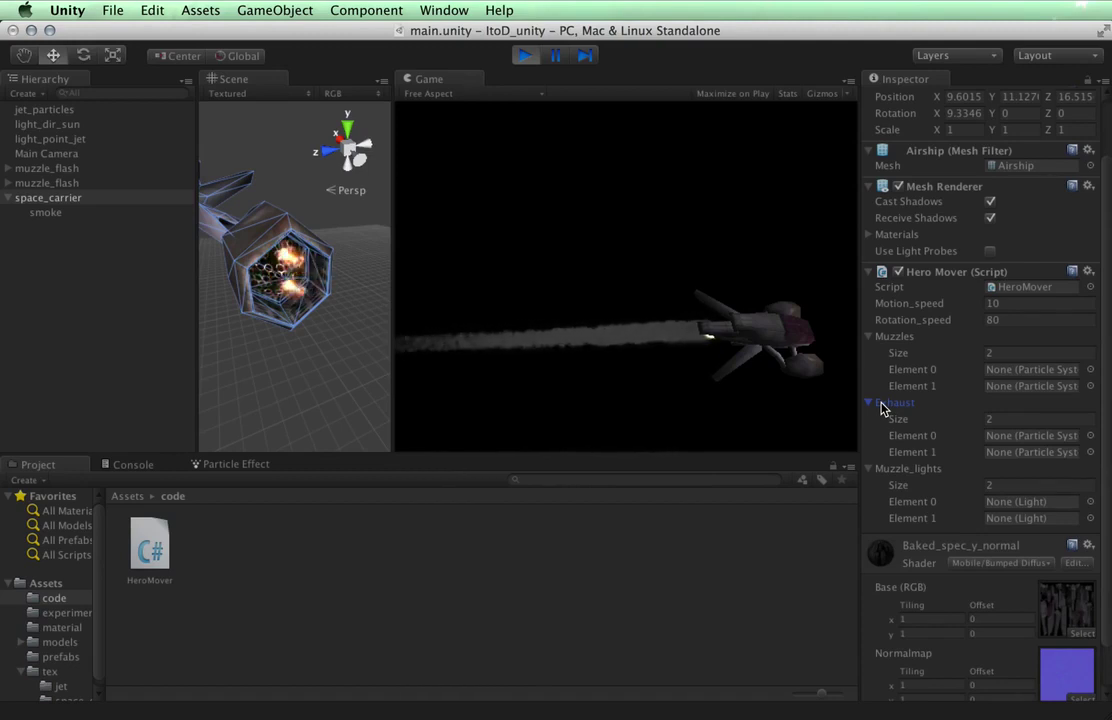
left_click(881, 404)
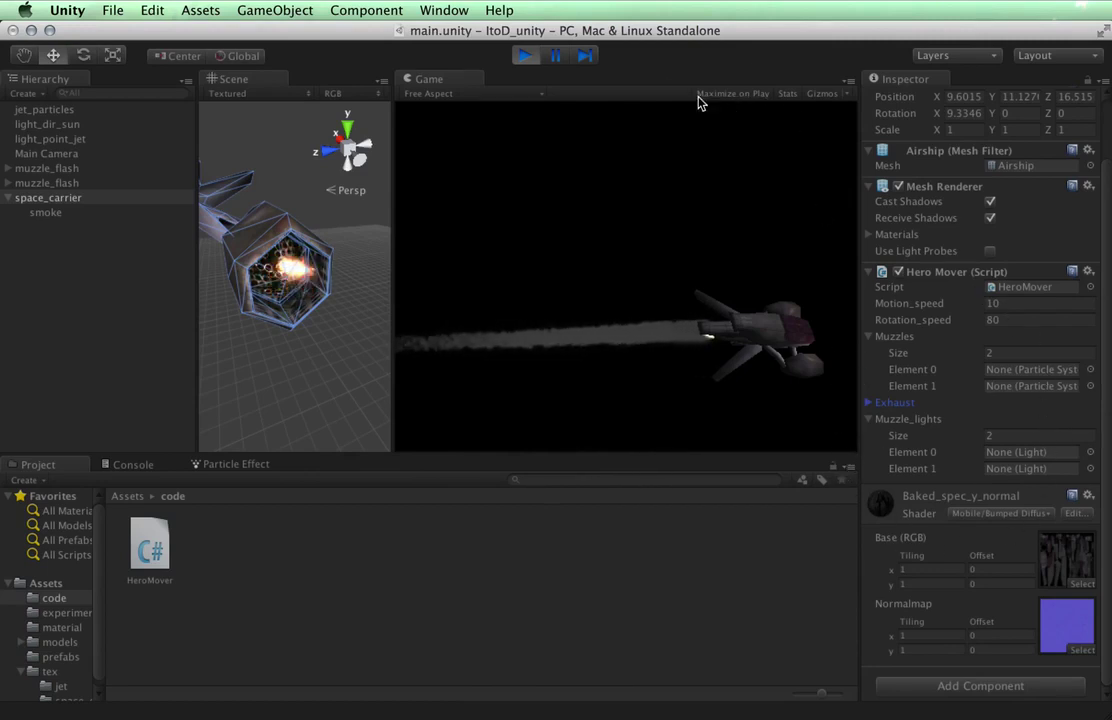
Assign a muzzle_flash to Muzzles Element 0, then stop the running game.
left_click(47, 196)
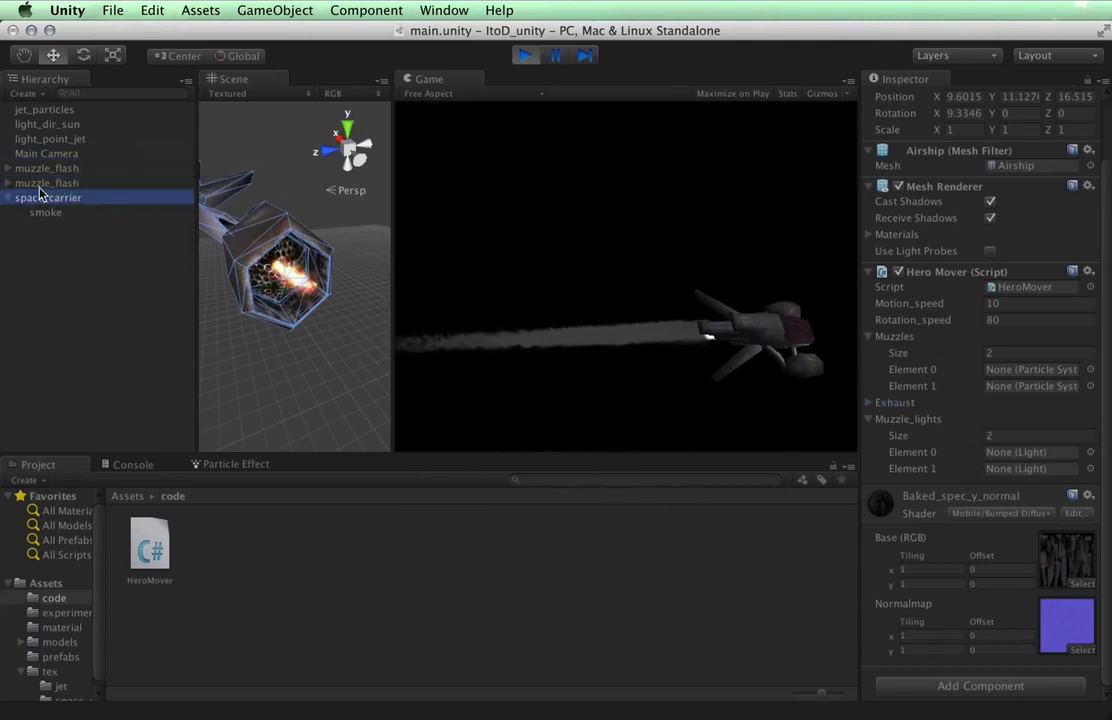
left_click_drag(45, 183, 1002, 370)
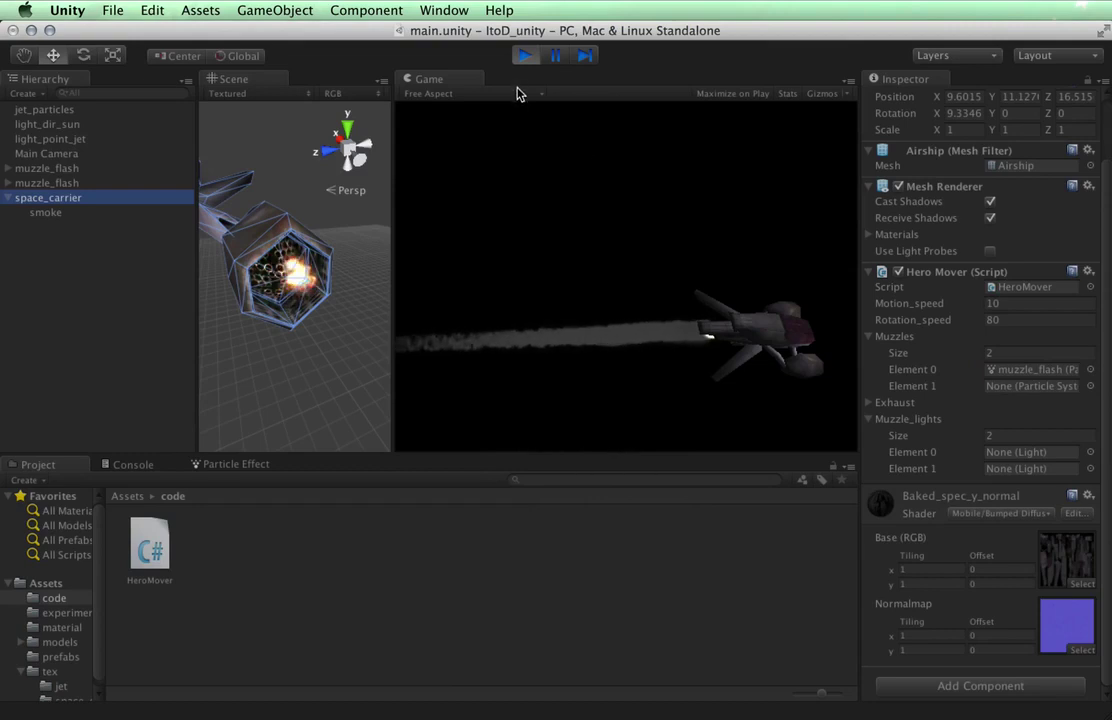
left_click(525, 56)
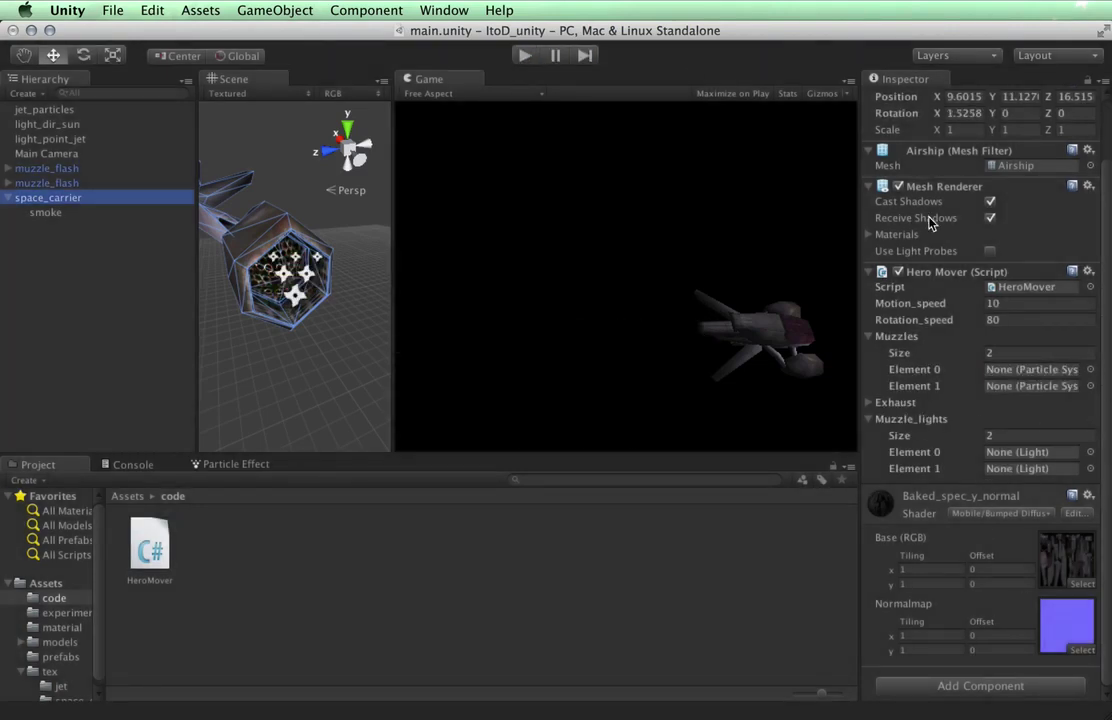
Assign the two muzzle_flash effects to Muzzles Element 0 and Element 1.
left_click(10, 198)
left_click_drag(27, 190, 1004, 375)
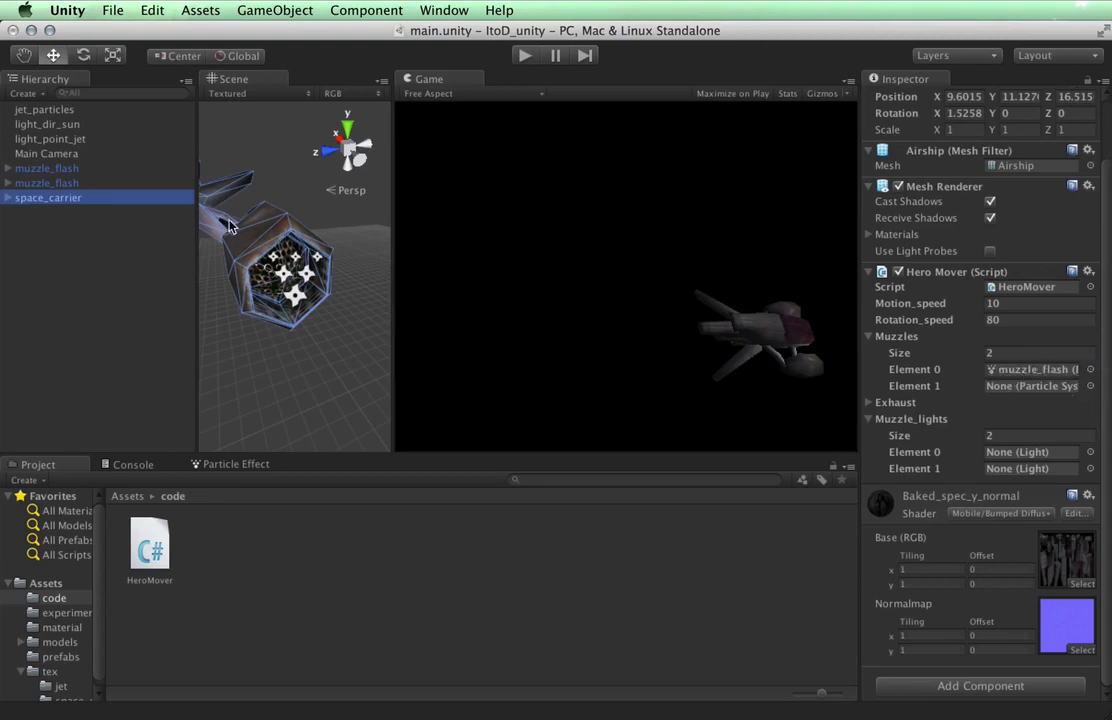
left_click_drag(55, 174, 1040, 386)
Assign the light_point_muzzle lights to the Muzzle_lights slots.
left_click(8, 183)
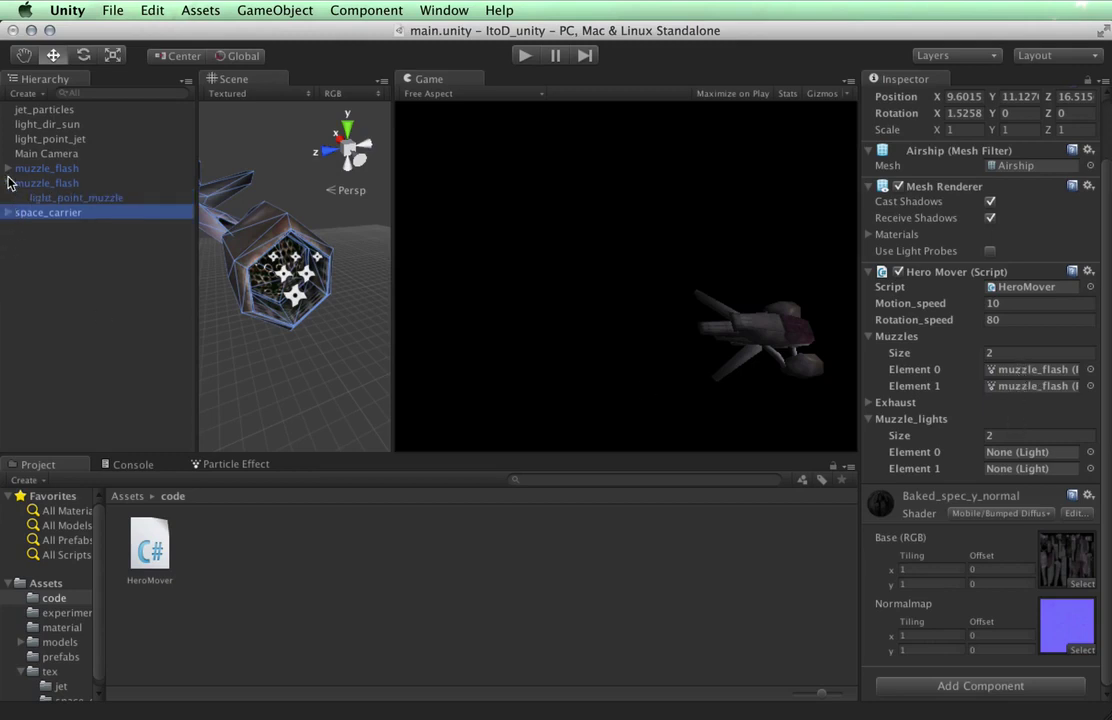
left_click(8, 168)
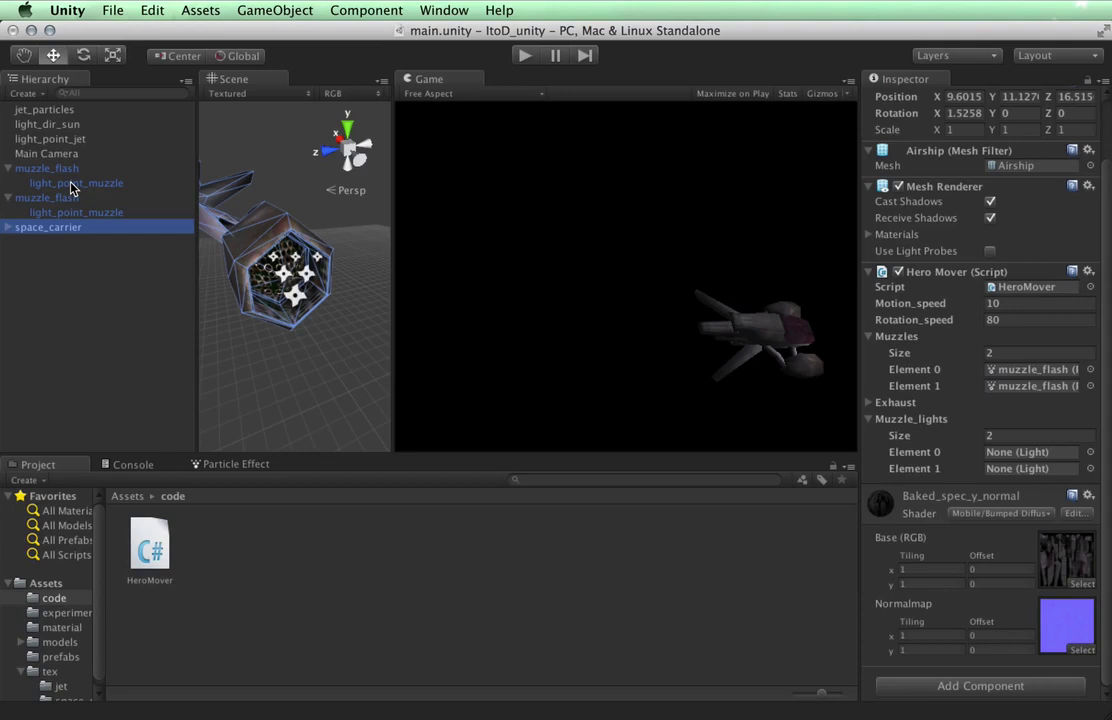
left_click_drag(70, 187, 1015, 456)
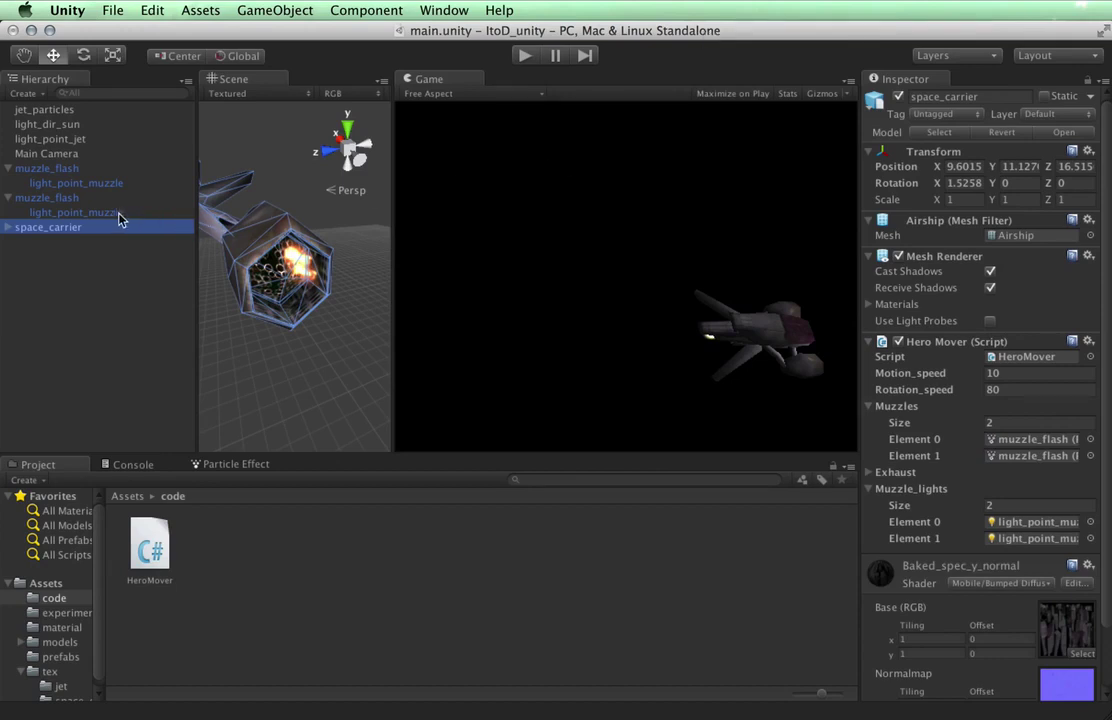
Turn off Play On Awake on both muzzle_flash particle systems and apply it to the prefab.
left_click(84, 198)
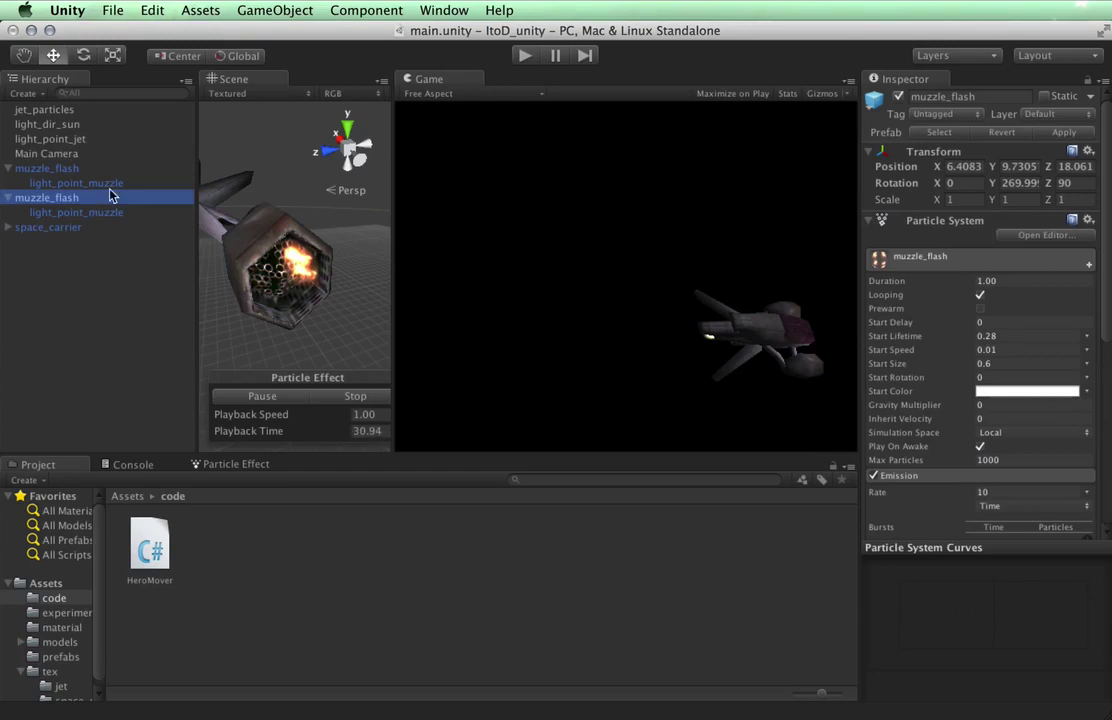
left_click(980, 448)
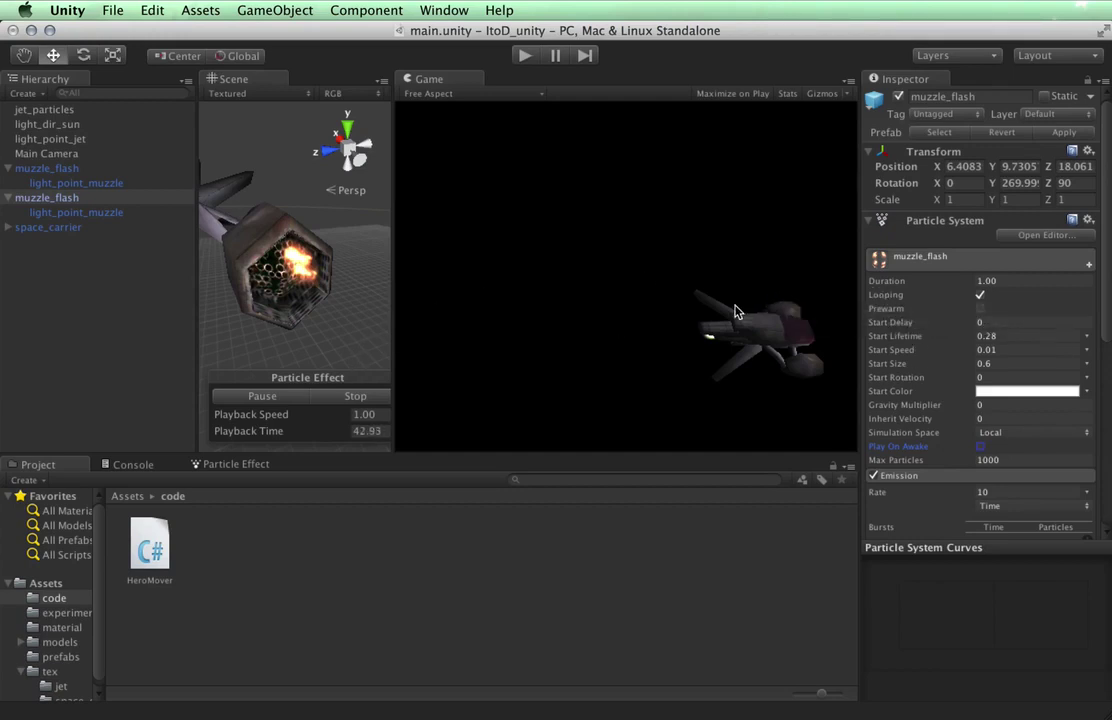
scroll(311, 305, "down", 5)
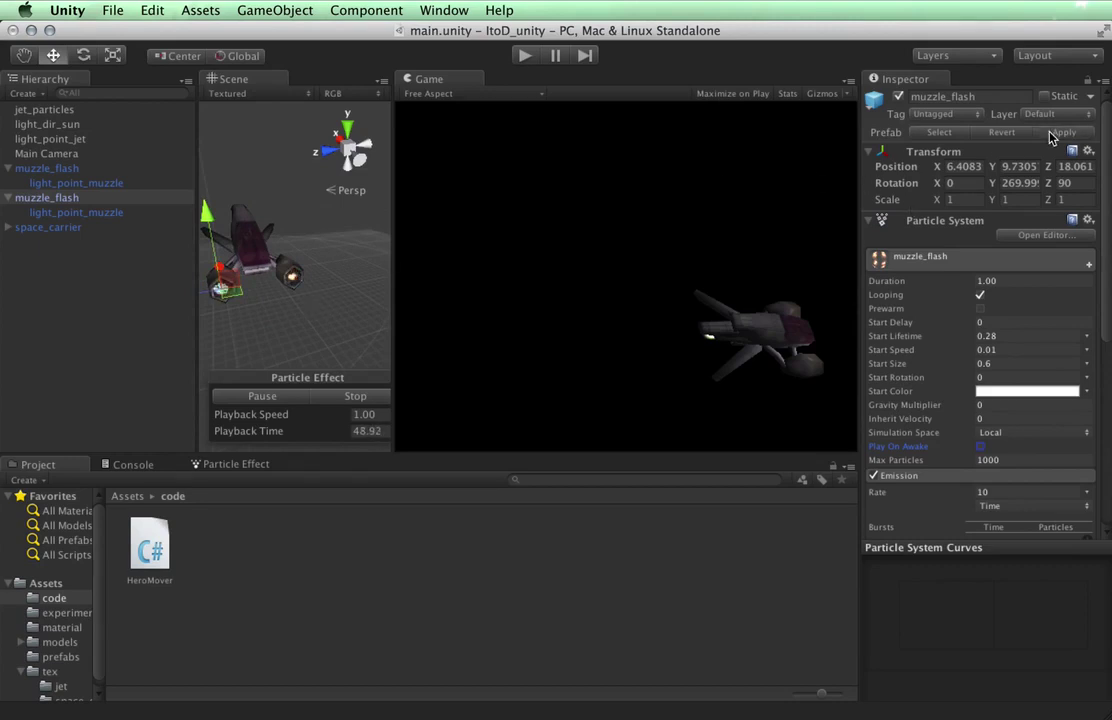
left_click(86, 170)
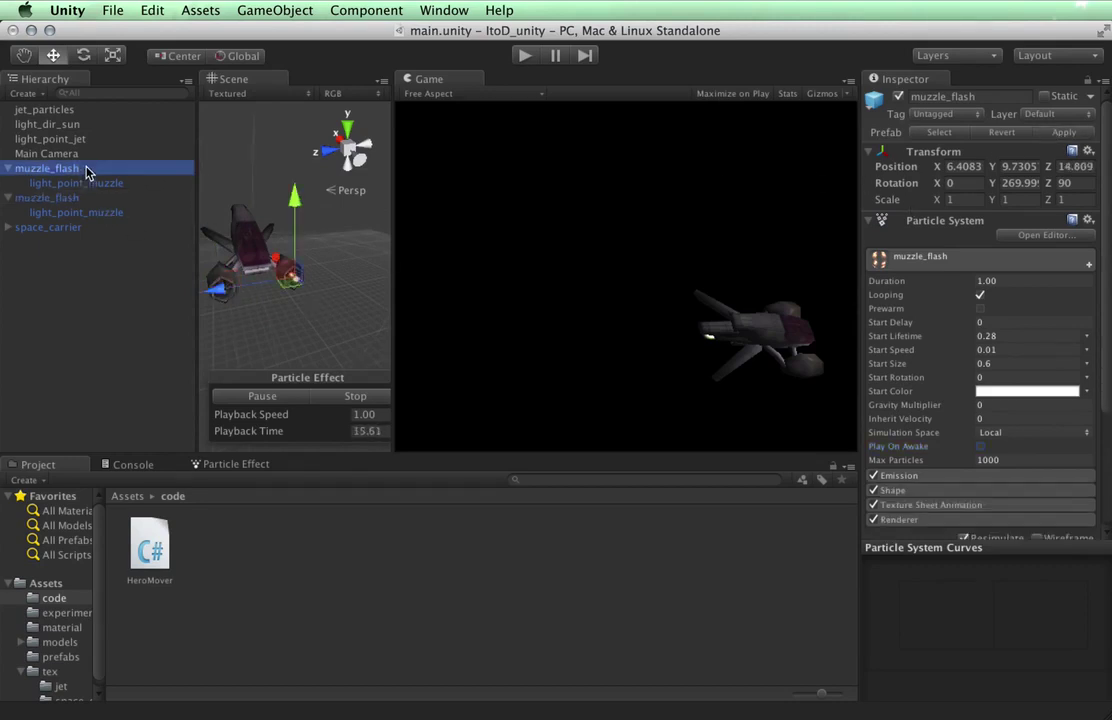
left_click(1003, 134)
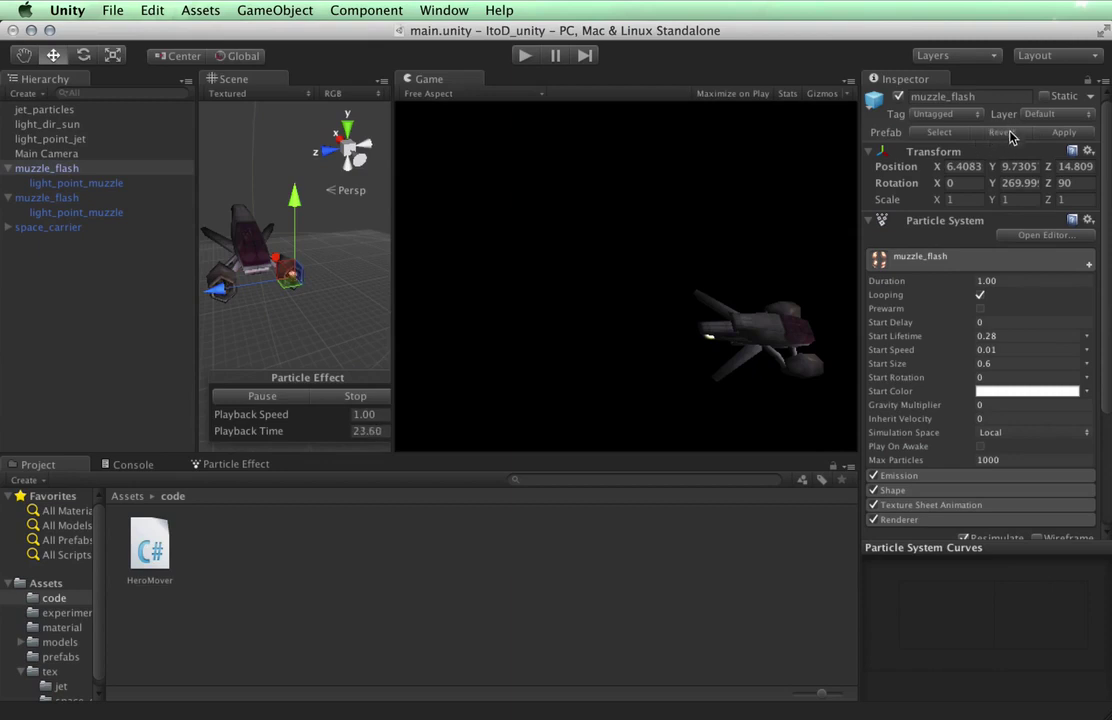
Deactivate the light_point_muzzle lights on the muzzle_flash effects.
left_click(51, 184)
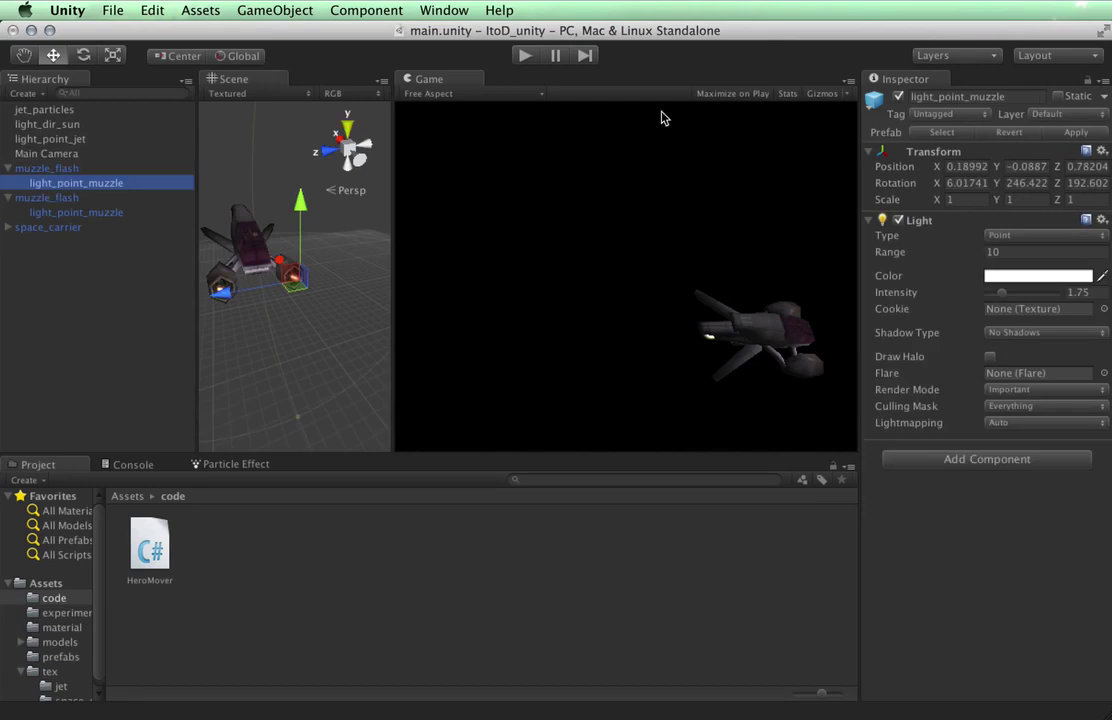
left_click(898, 97)
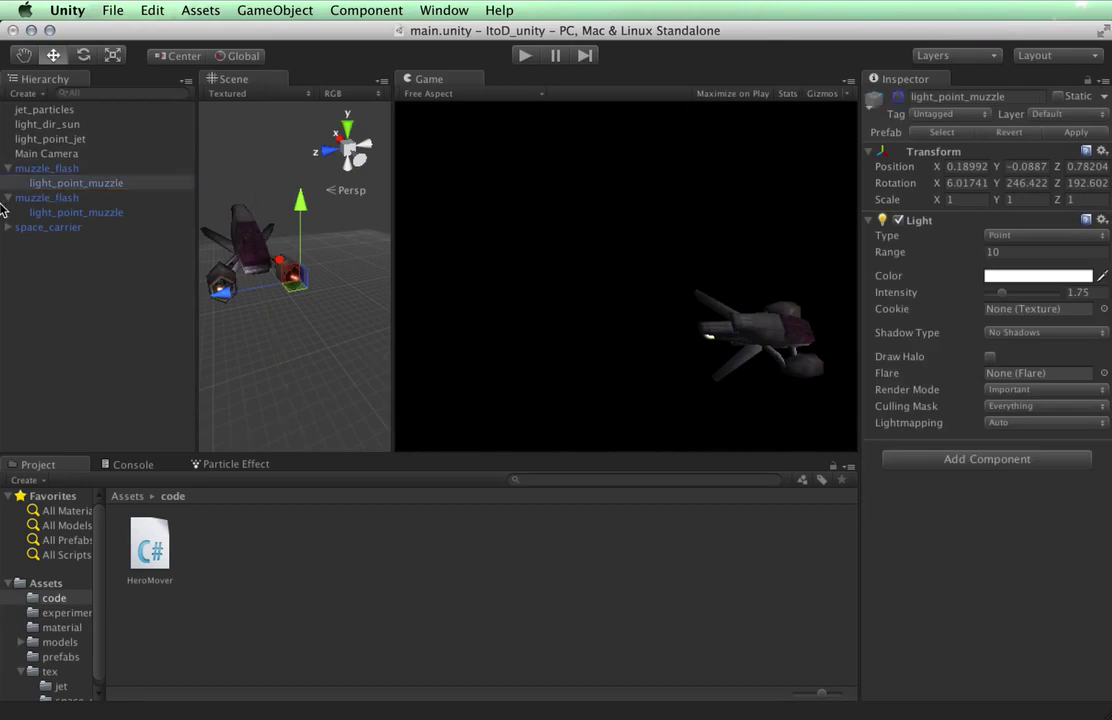
left_click(115, 212)
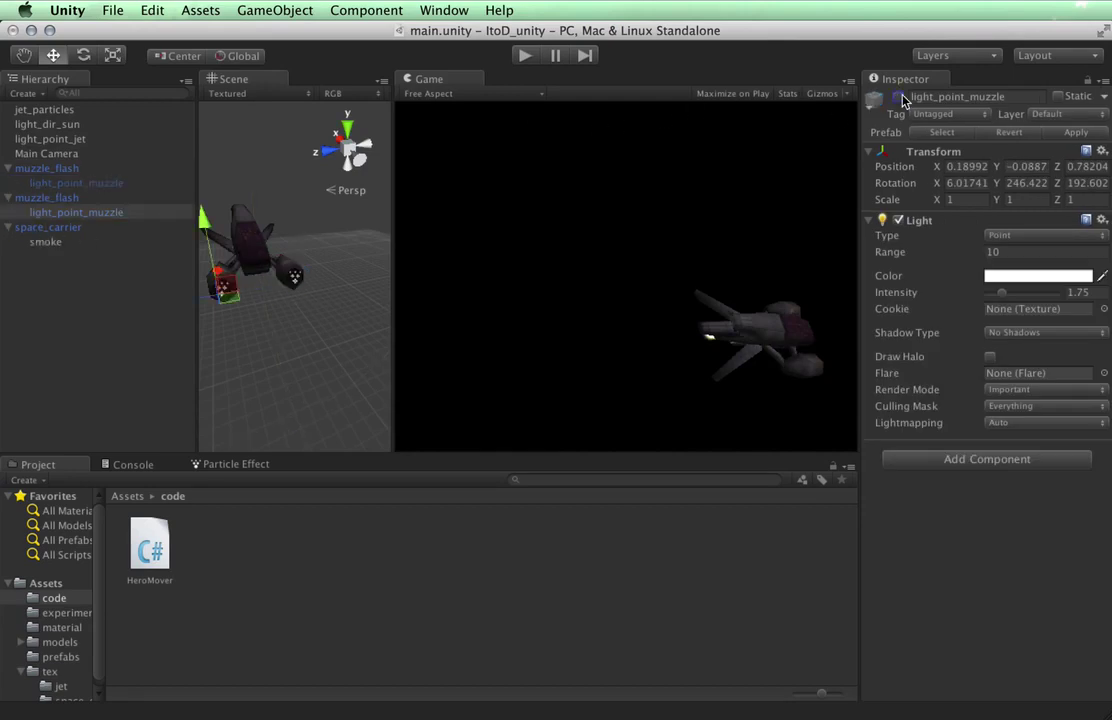
Parent both muzzle_flash effects, light_point_jet and jet_particles under space_carrier.
left_click(9, 198)
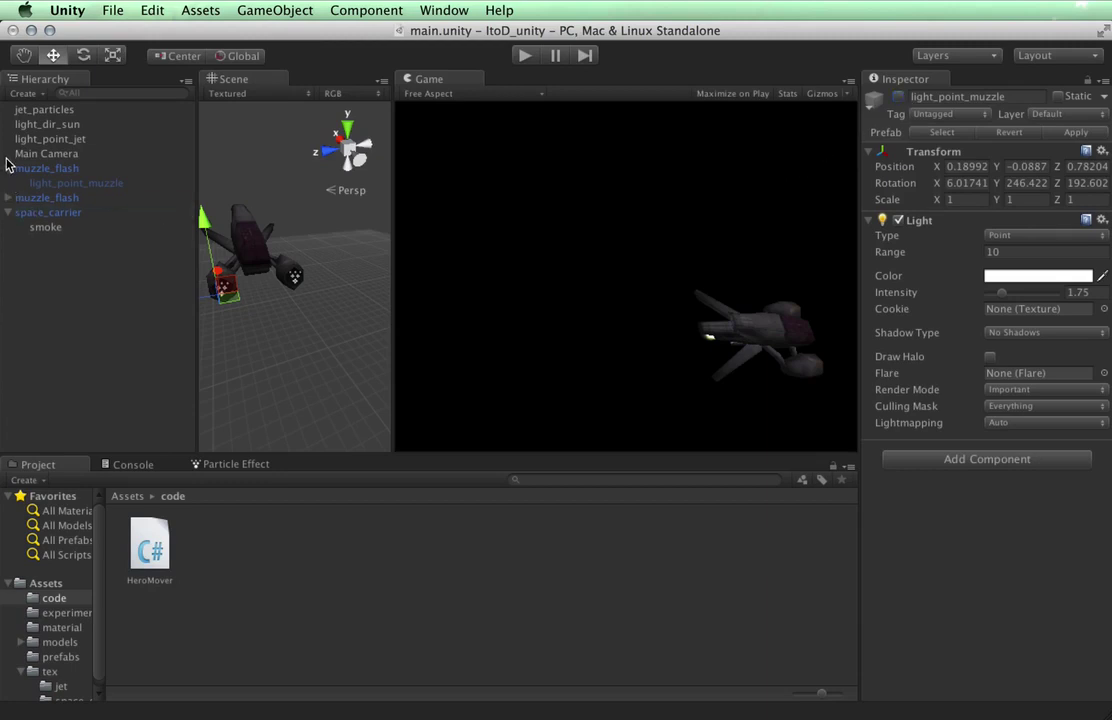
left_click(9, 168)
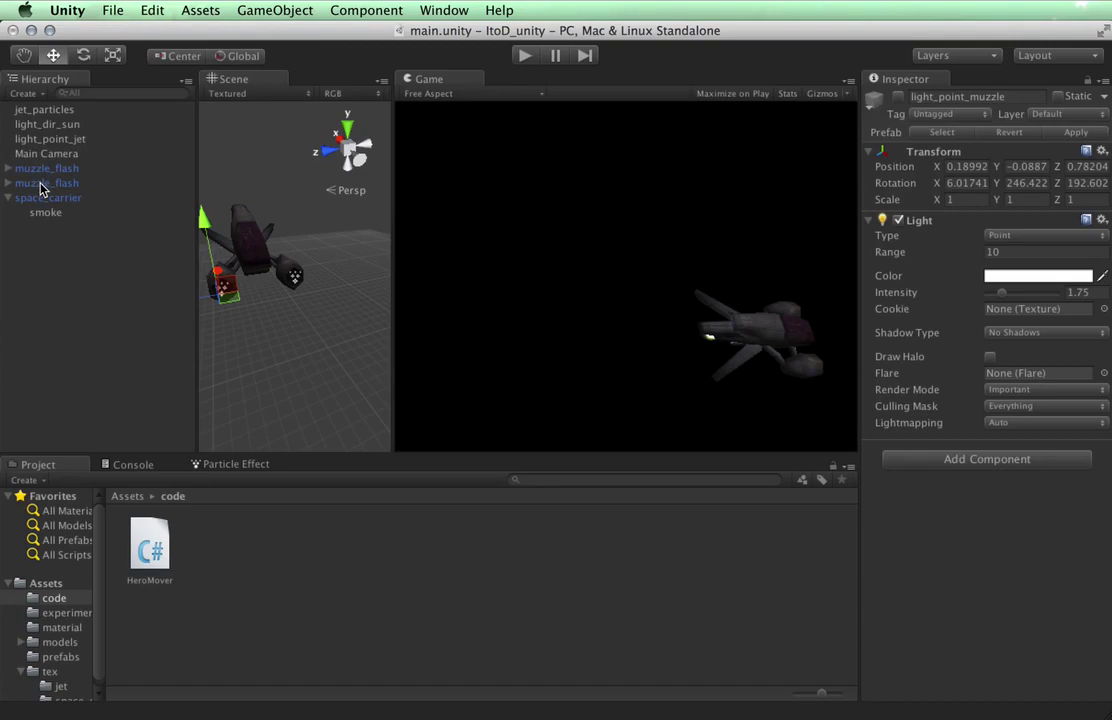
left_click(40, 184)
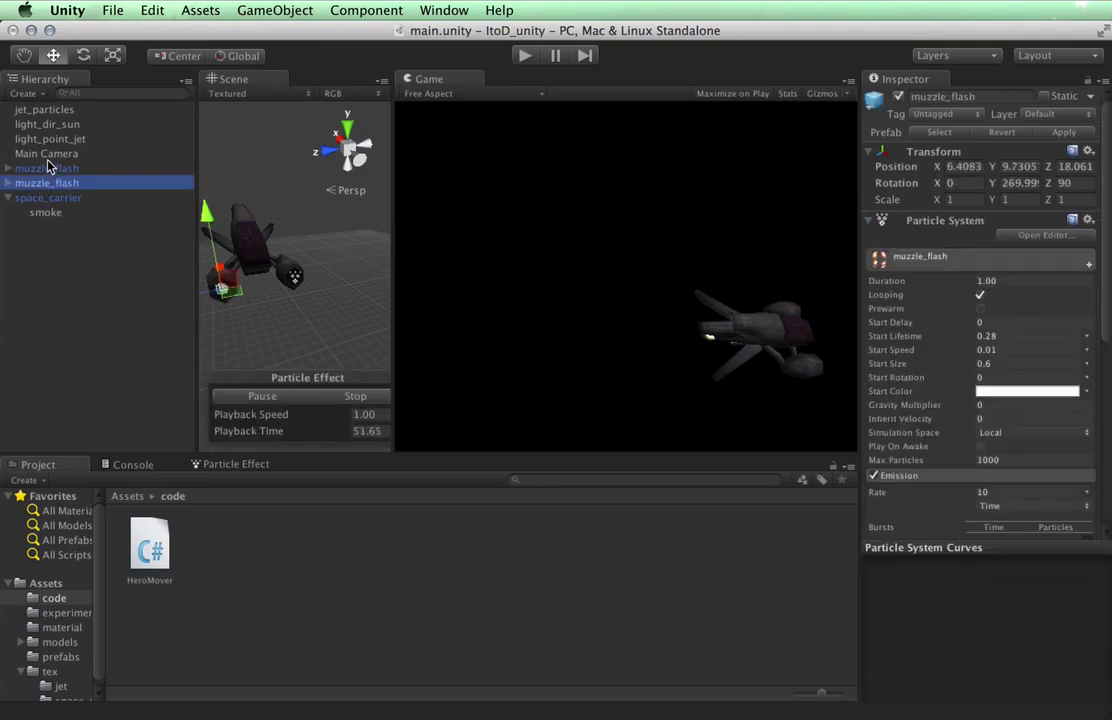
left_click(47, 168, "shift")
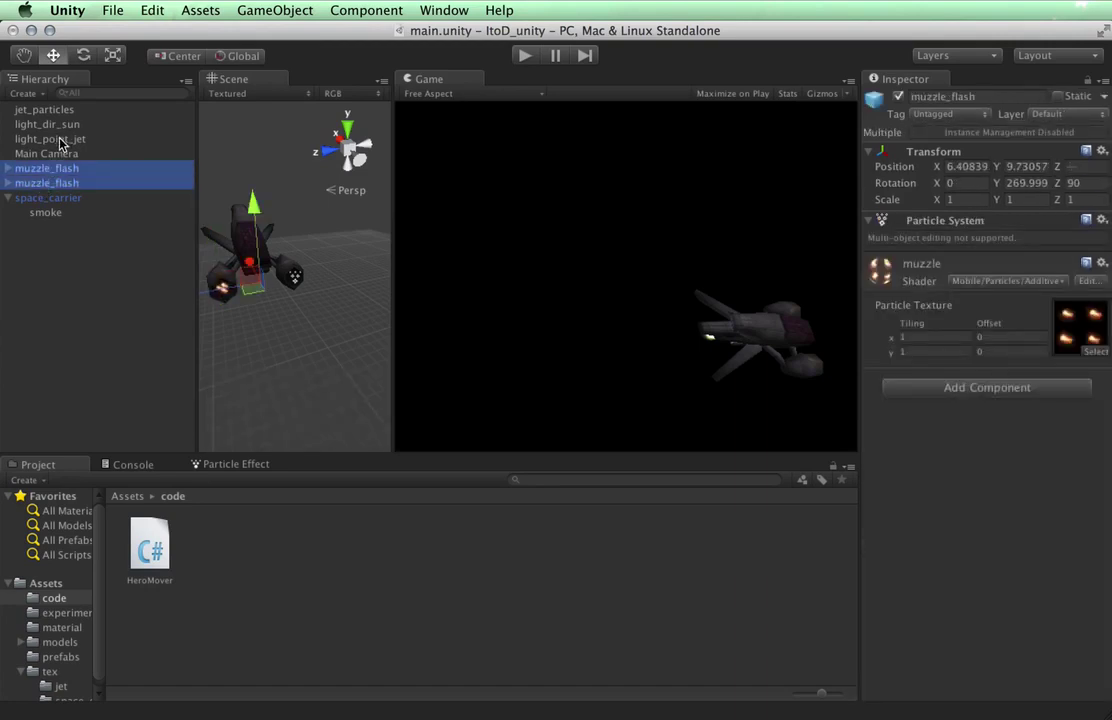
left_click(58, 140, "super")
left_click(26, 110, "super")
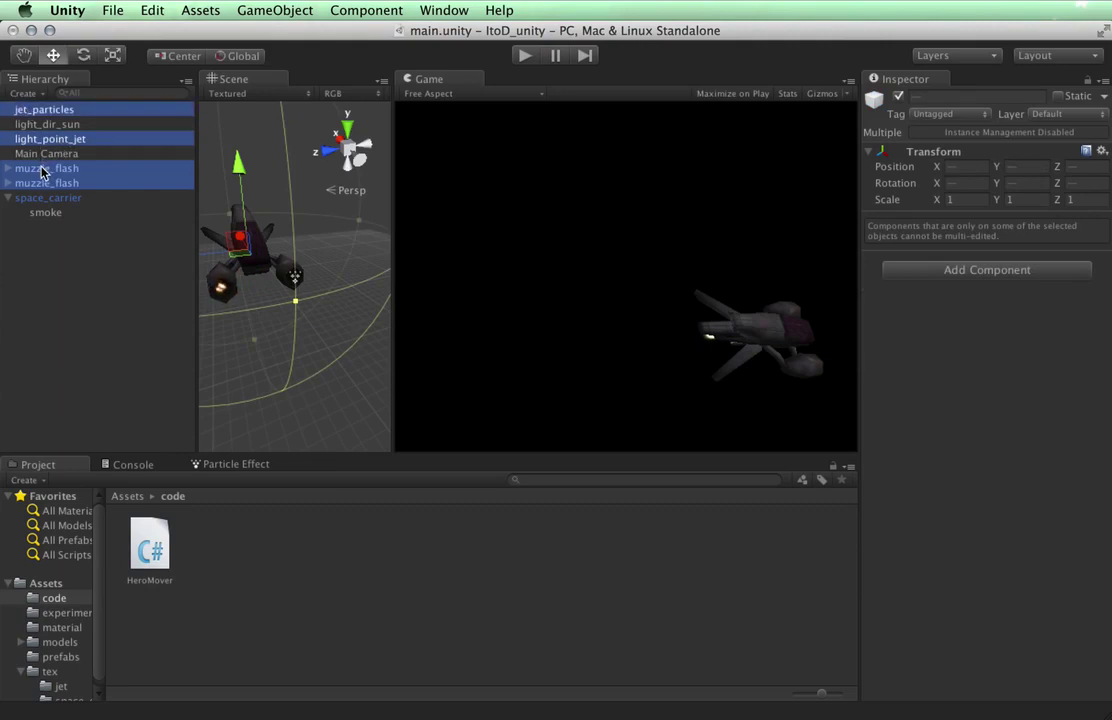
left_click_drag(42, 175, 50, 198)
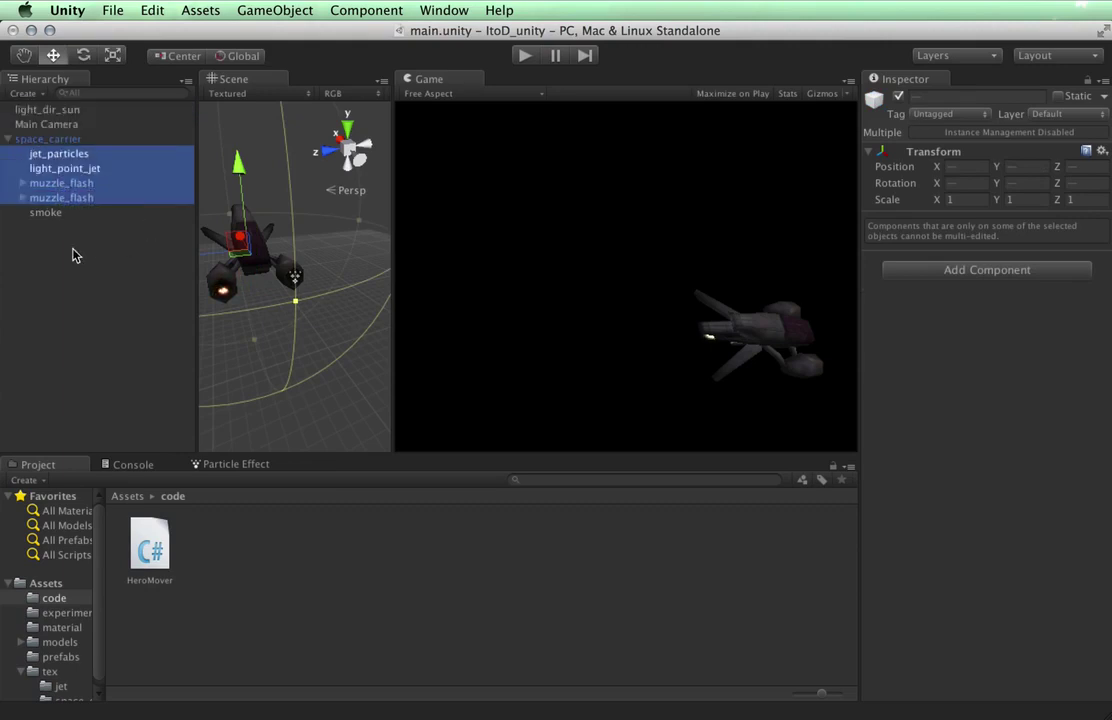
left_click(9, 139)
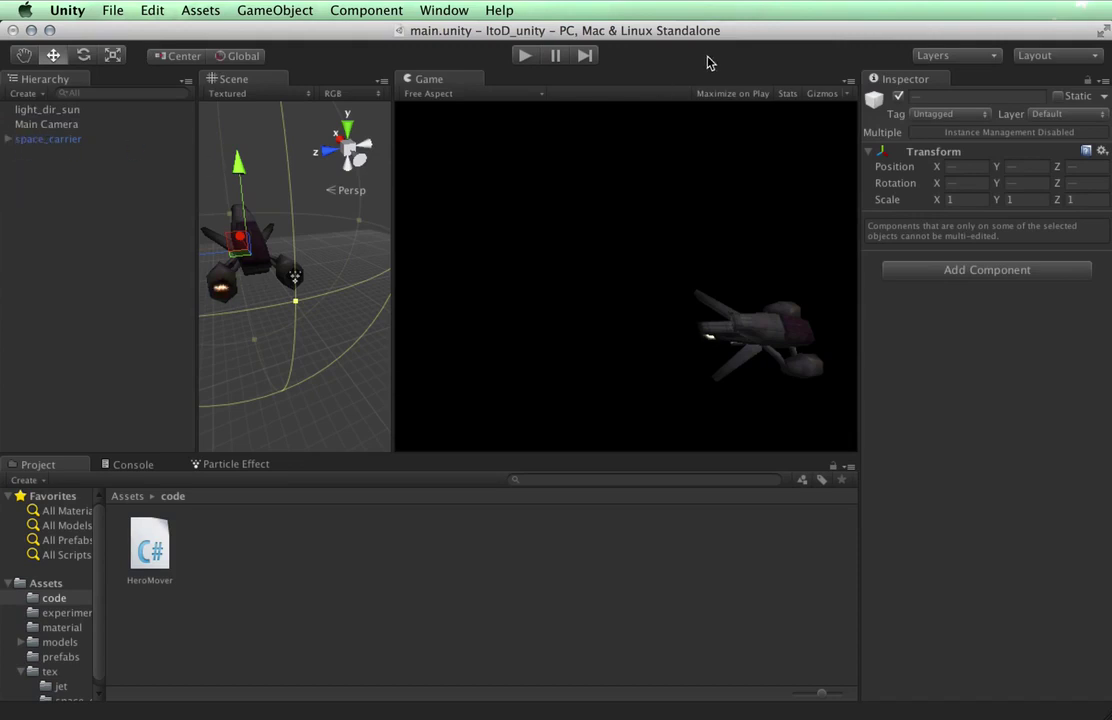
Enter Play mode and steer the carrier with the arrow keys to climb and turn.
key("Right")
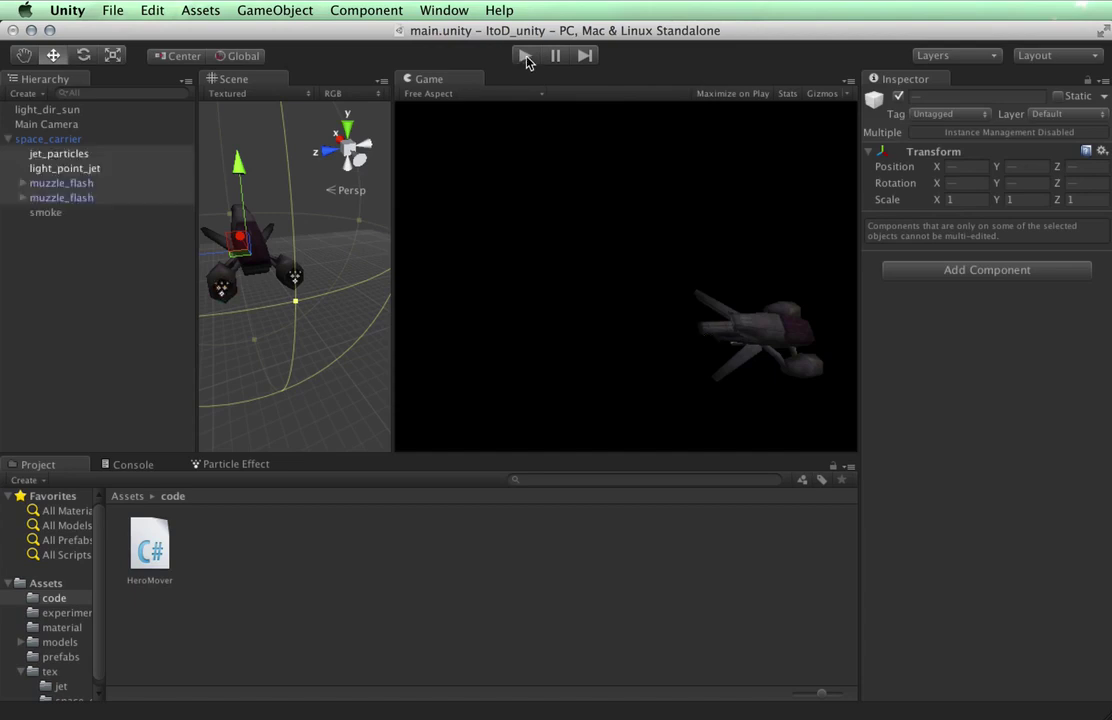
left_click(525, 56)
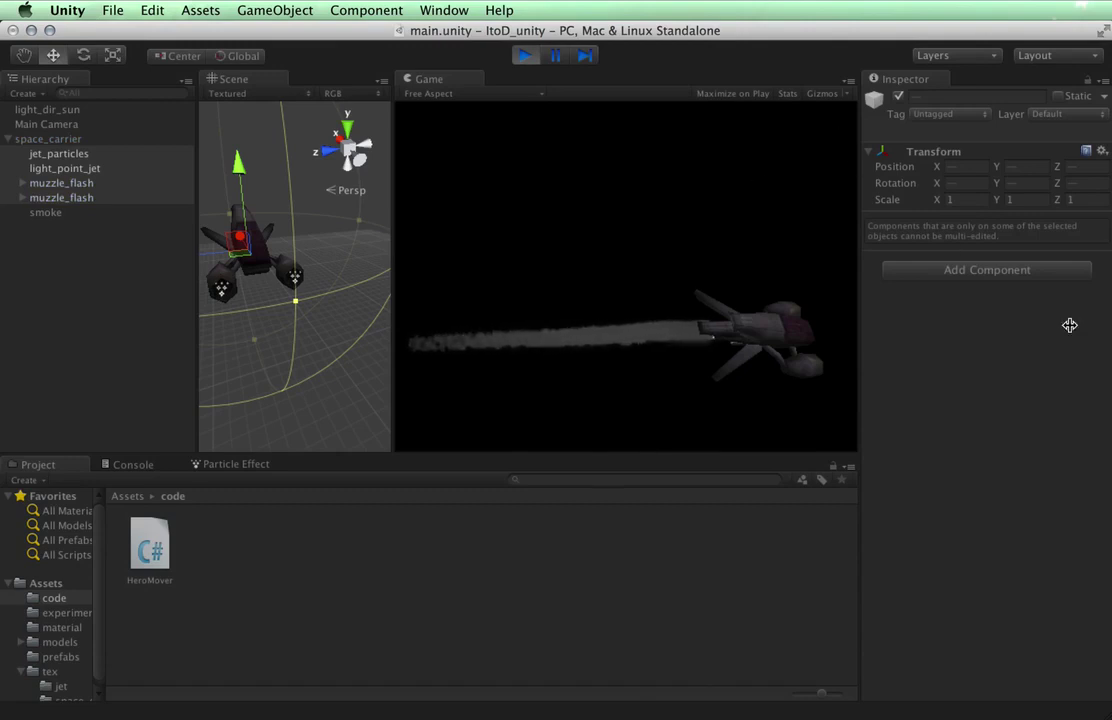
key("Up")
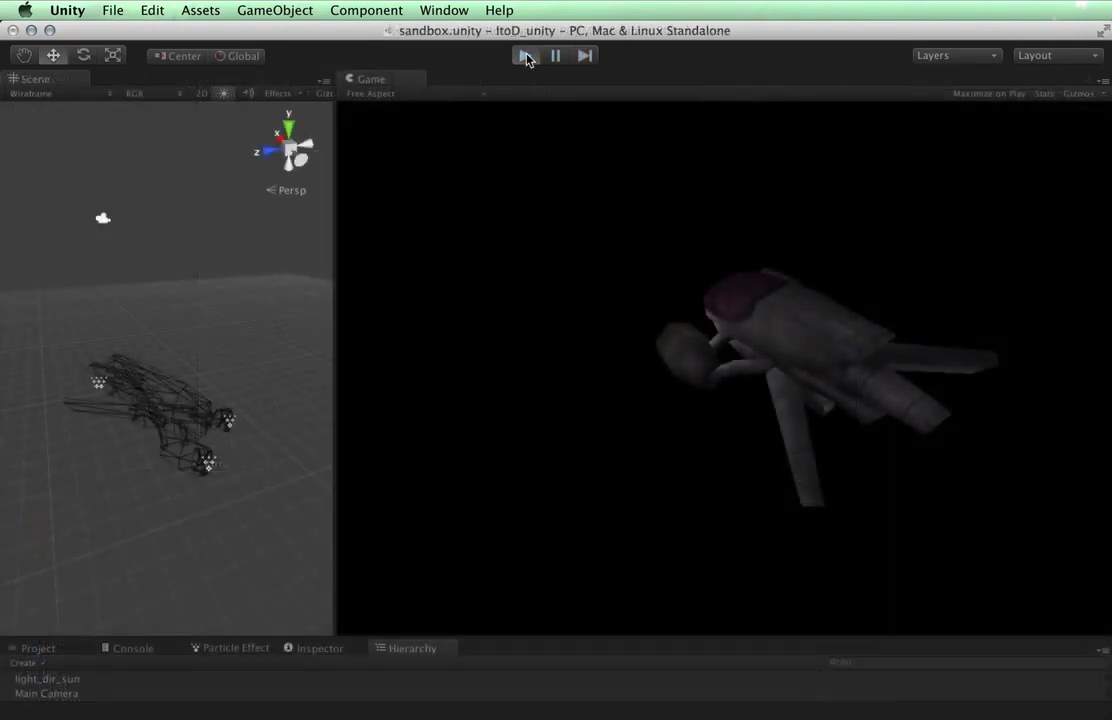
Run the sandbox.unity scene in Play mode to watch the carrier's jet flame and smoke.
left_click(526, 55)
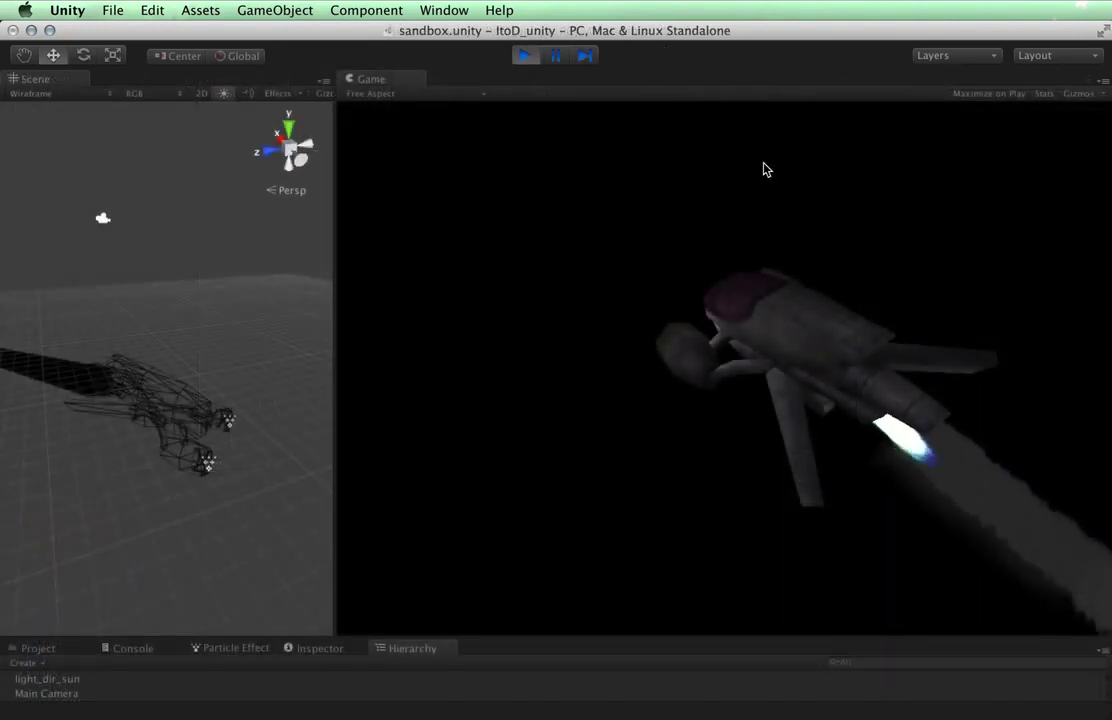